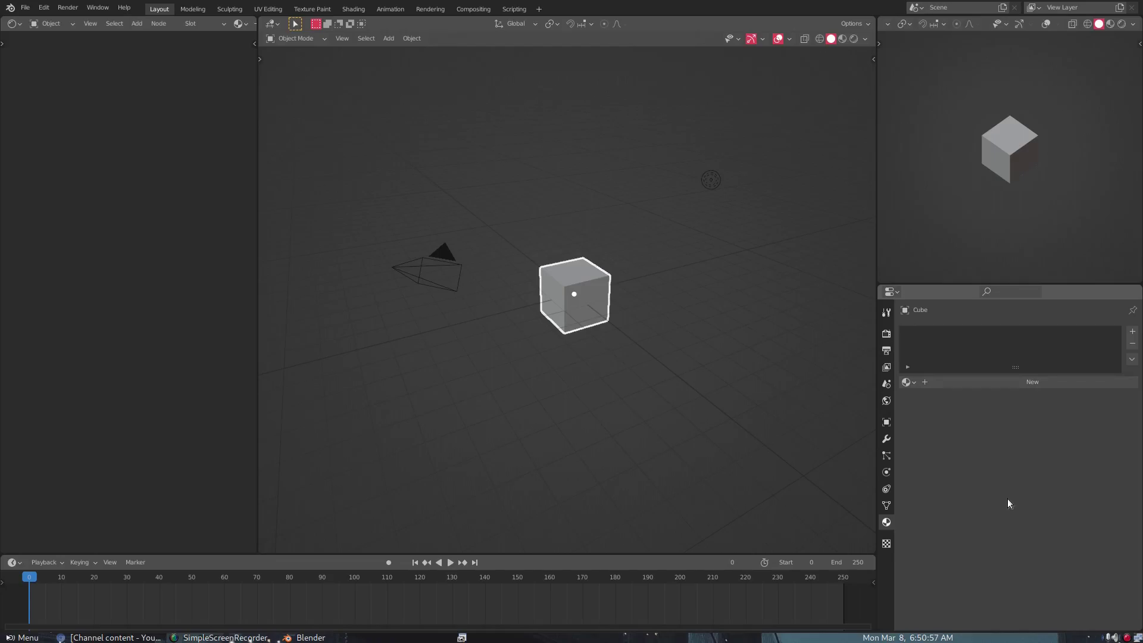
Open the Preferences window on the theme settings and move it clear of the main menu bar
{"action": "left_click", "coordinate": [87, 10]}
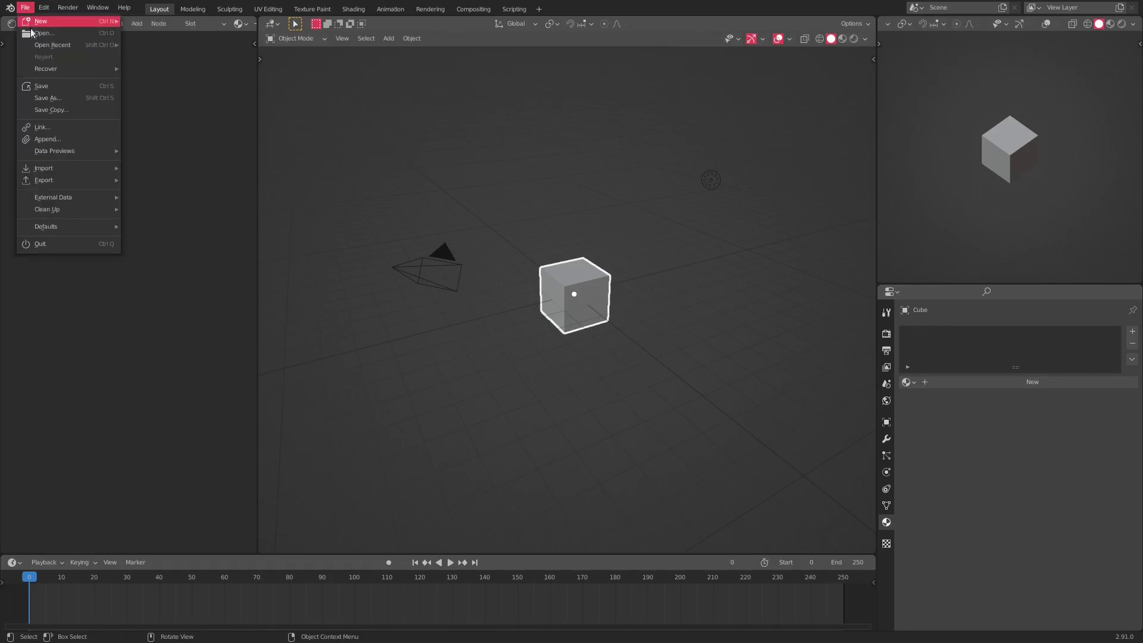
{"action": "mouse_move", "coordinate": [55, 227]}
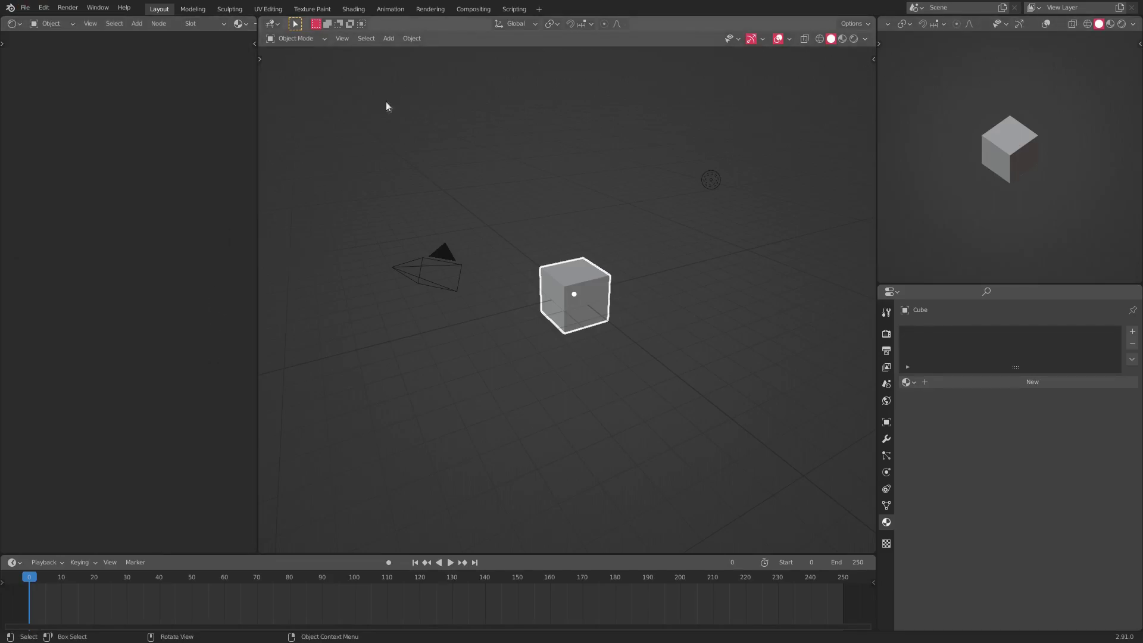
{"action": "left_click", "coordinate": [68, 7]}
{"action": "mouse_move", "coordinate": [42, 8]}
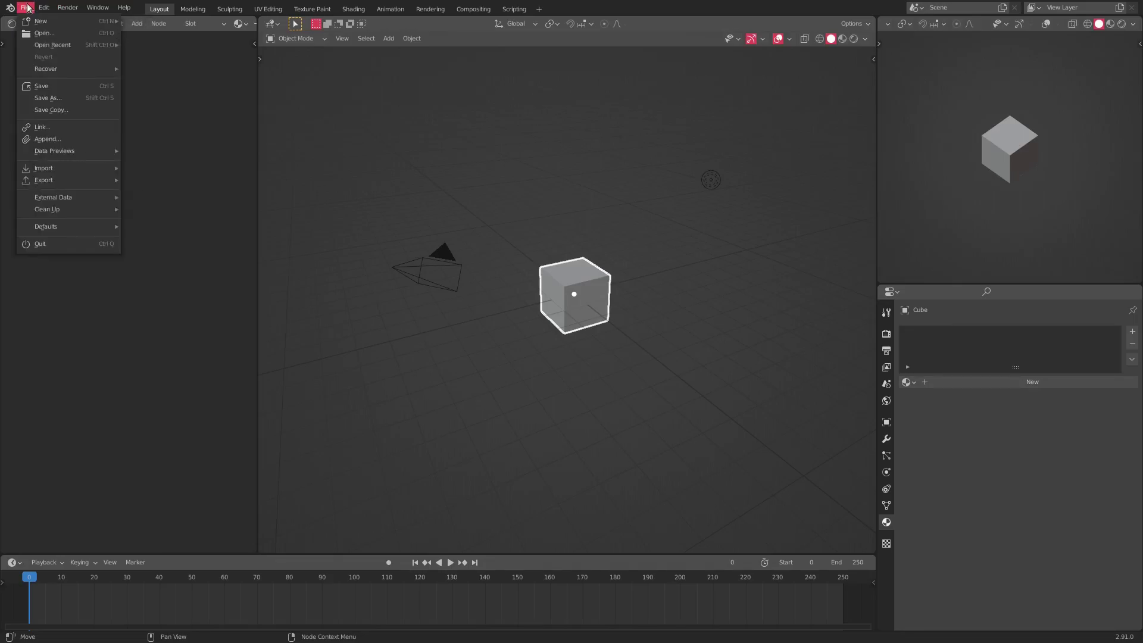
{"action": "left_click", "coordinate": [86, 178]}
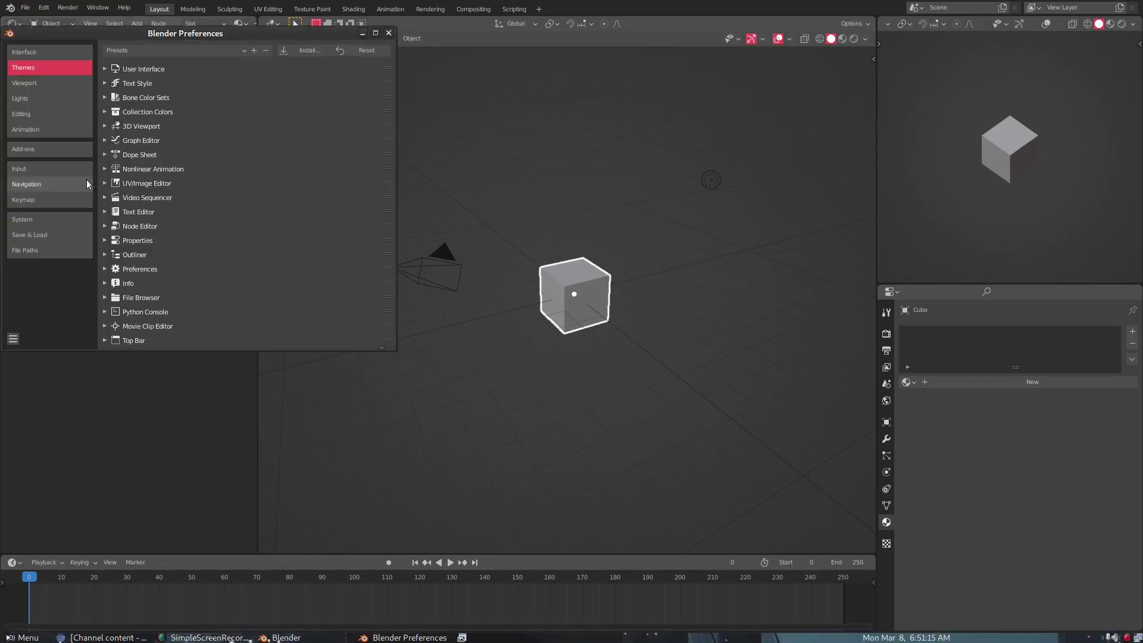
{"action": "left_click_drag", "start_coordinate": [250, 33], "coordinate": [293, 111]}
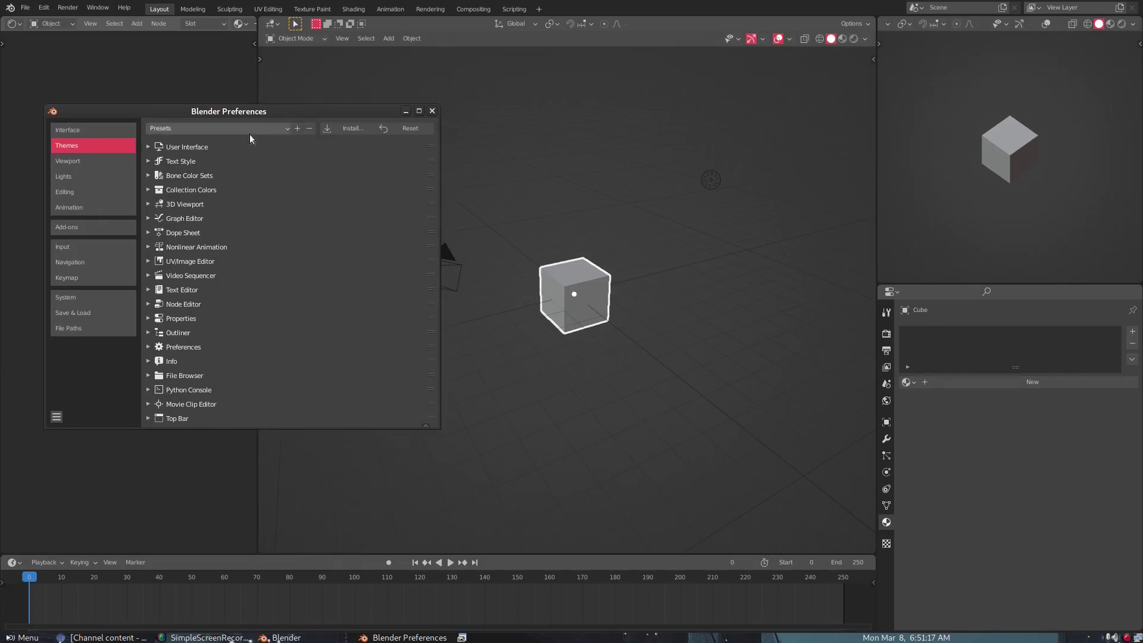
Enlarge the Preferences window vertically until the full list of theme categories fits, and move it higher on the screen
{"action": "left_click", "coordinate": [150, 148]}
{"action": "left_click", "coordinate": [149, 147]}
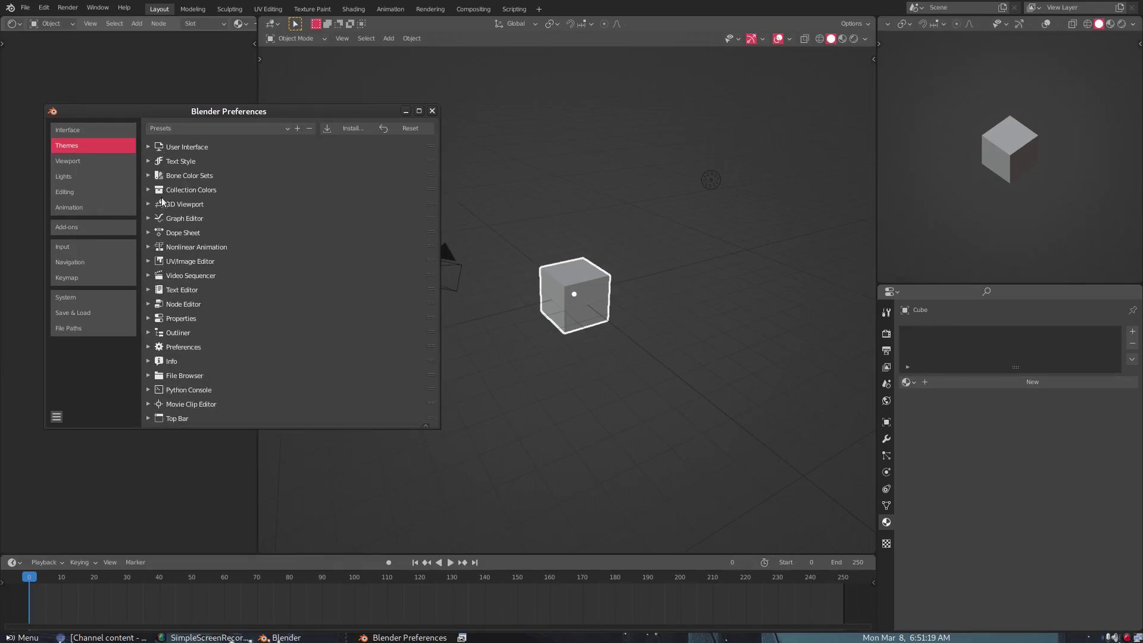
{"action": "scroll", "coordinate": [172, 212], "scroll_direction": "down", "scroll_amount": 1}
{"action": "left_click_drag", "start_coordinate": [184, 428], "coordinate": [209, 607]}
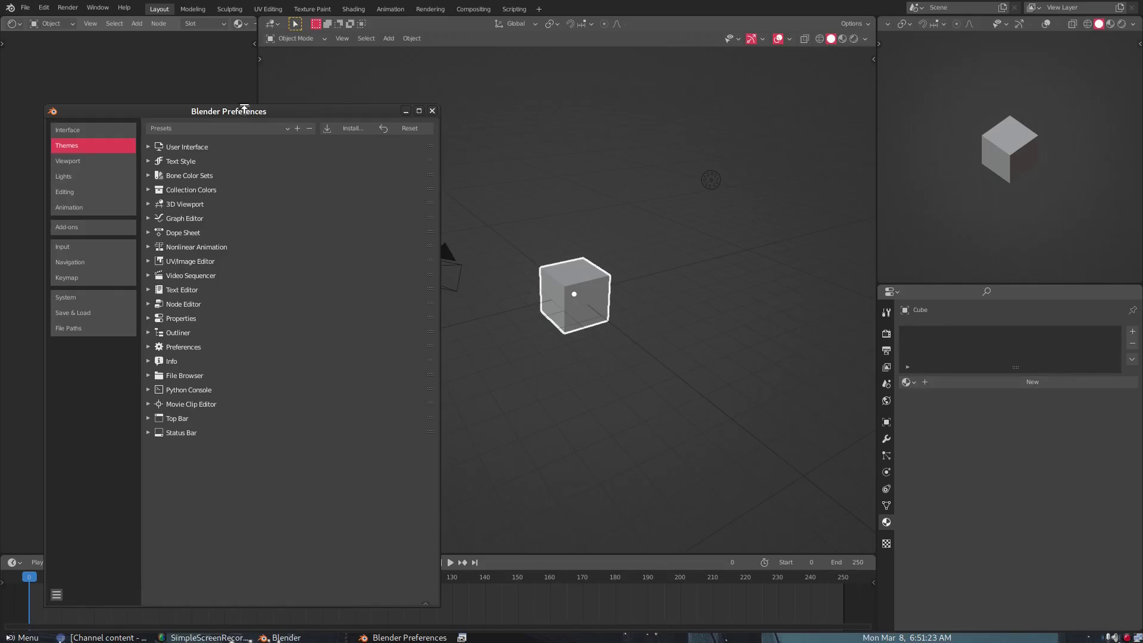
{"action": "left_click_drag", "start_coordinate": [241, 108], "coordinate": [242, 52]}
In the Regular group of the User Interface theme, try other hex colours such as 4DBFE2 for the selected inner colour
{"action": "left_click", "coordinate": [149, 91]}
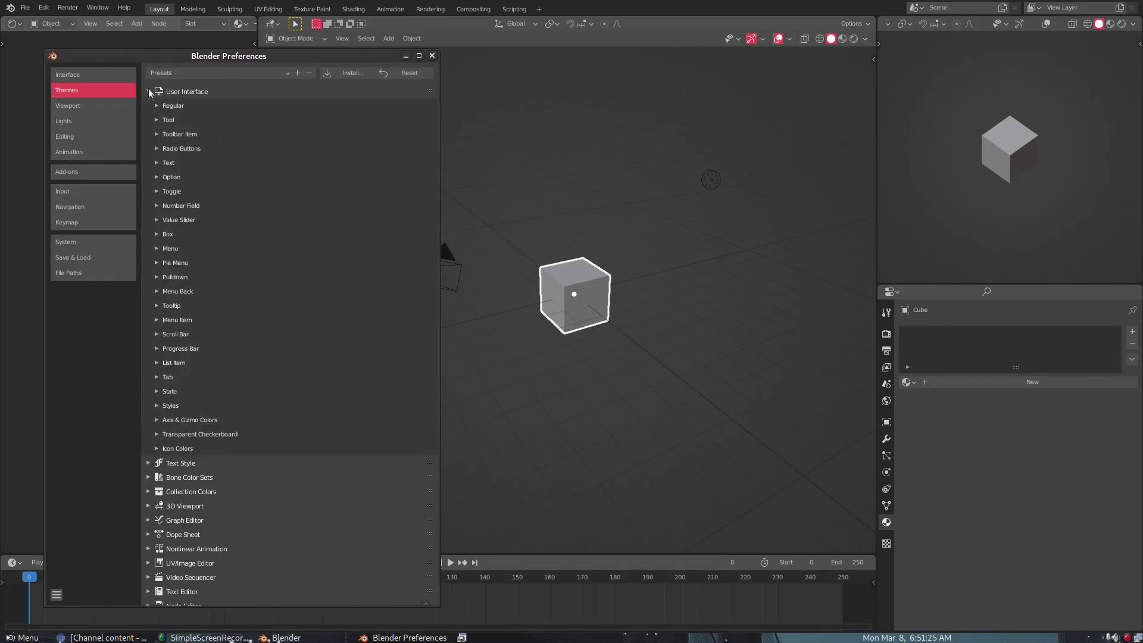
{"action": "left_click", "coordinate": [159, 109]}
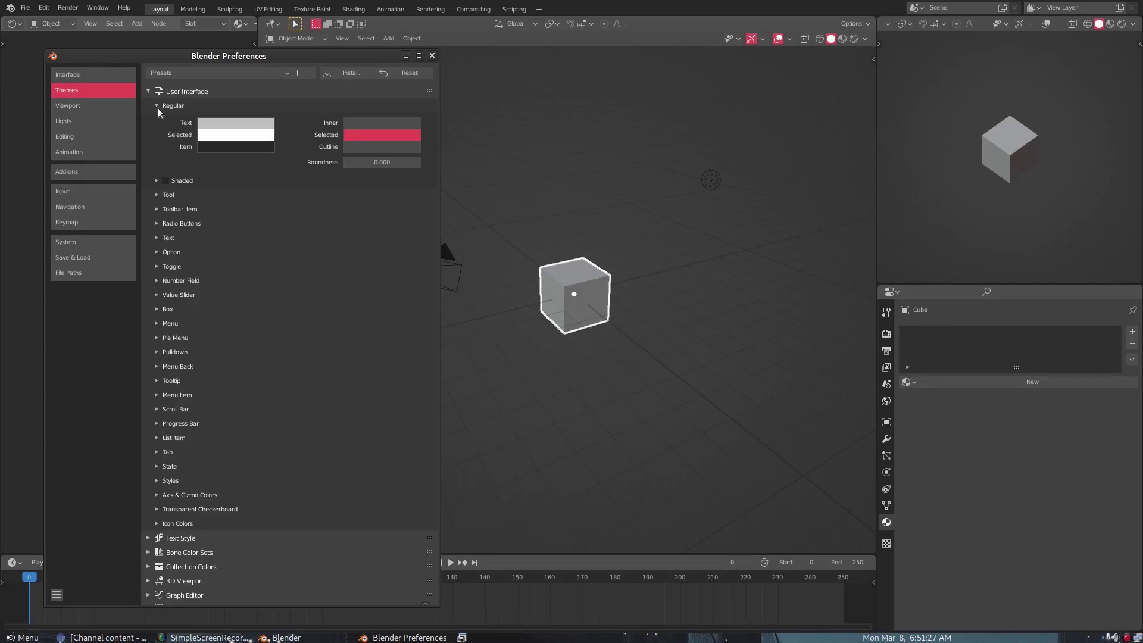
{"action": "left_click", "coordinate": [370, 137]}
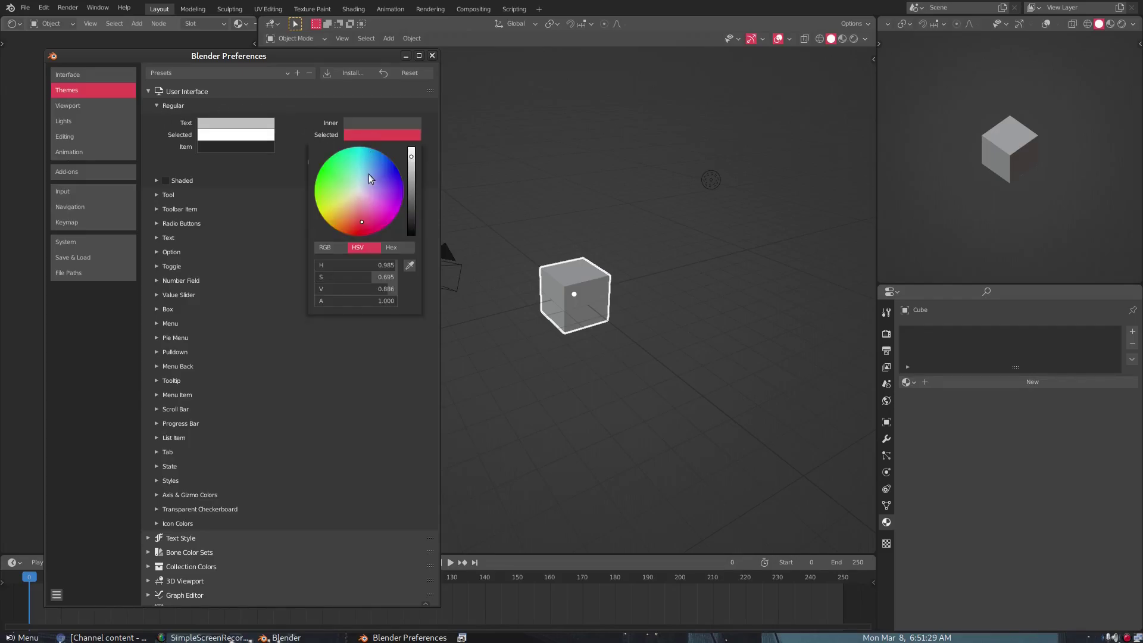
{"action": "left_click", "coordinate": [398, 249]}
{"action": "left_click", "coordinate": [386, 265]}
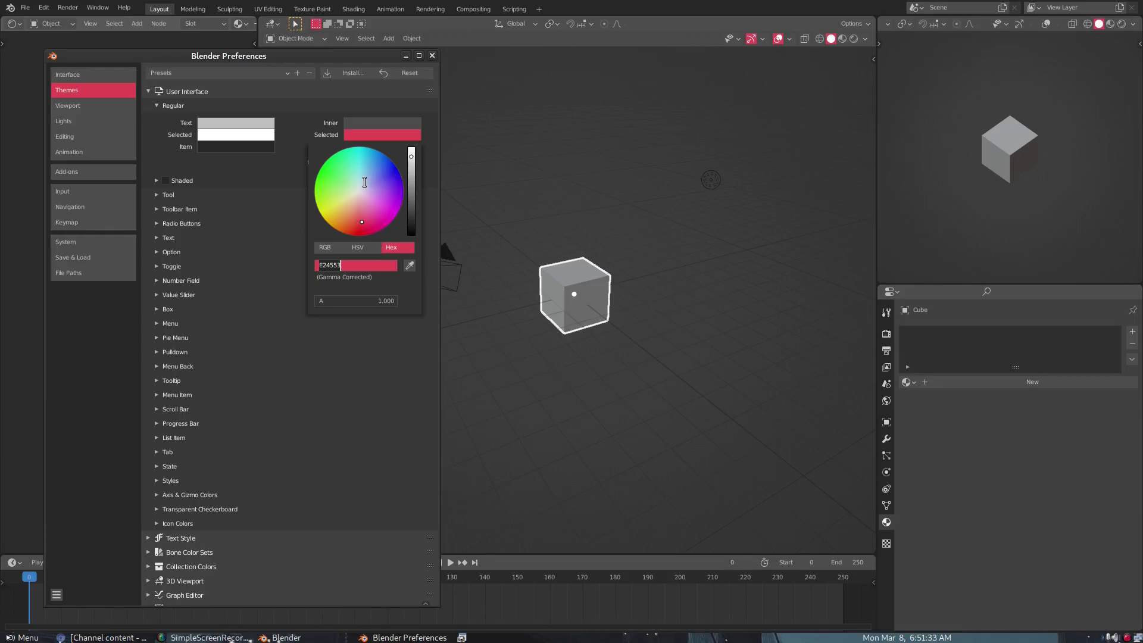
{"action": "type", "text": "23E277"}
{"action": "key", "text": "Return"}
{"action": "key", "text": "ctrl+v"}
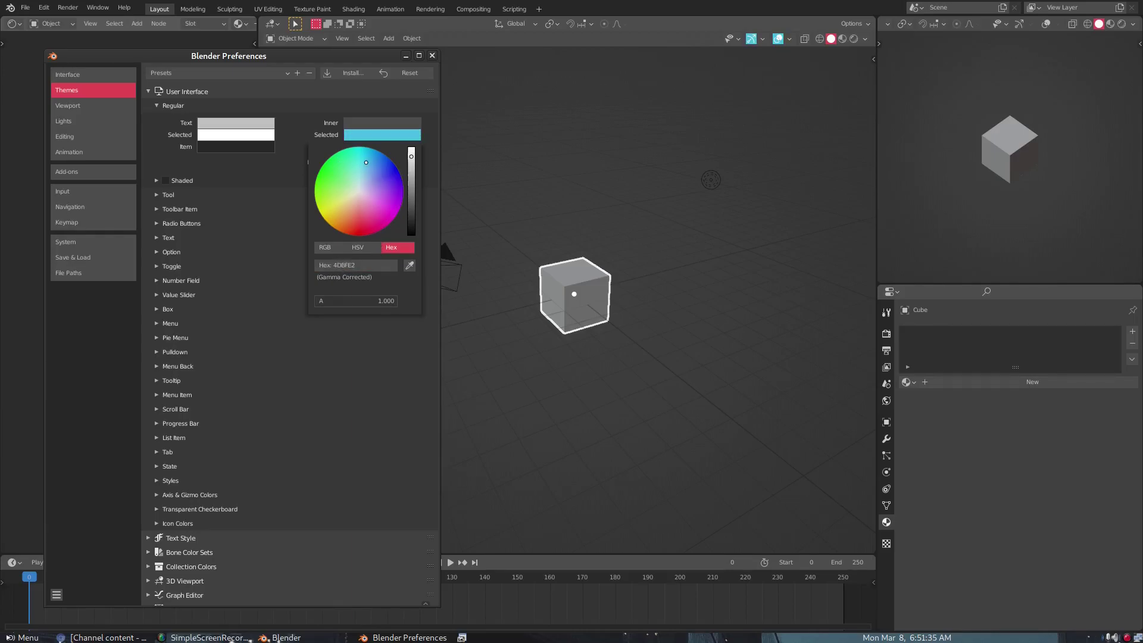
{"action": "type", "text": "00E27D"}
{"action": "key", "text": "ctrl+v"}
{"action": "key", "text": "ctrl+v"}
{"action": "key", "text": "ctrl+v"}
{"action": "key", "text": "ctrl+v"}
{"action": "key", "text": "ctrl+v"}
{"action": "key", "text": "ctrl+v"}
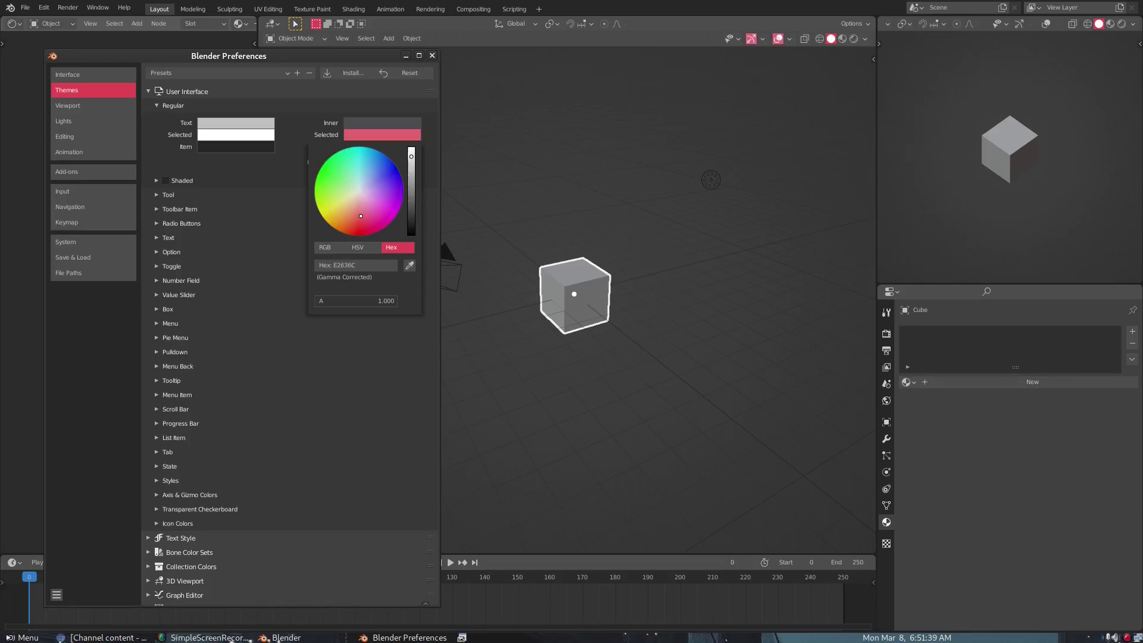
Restore the Regular group's selected inner colour to hex E24553
{"action": "key", "text": "ctrl+v"}
{"action": "key", "text": "ctrl+v"}
{"action": "key", "text": "ctrl+v"}
{"action": "key", "text": "ctrl+v"}
{"action": "key", "text": "ctrl+v"}
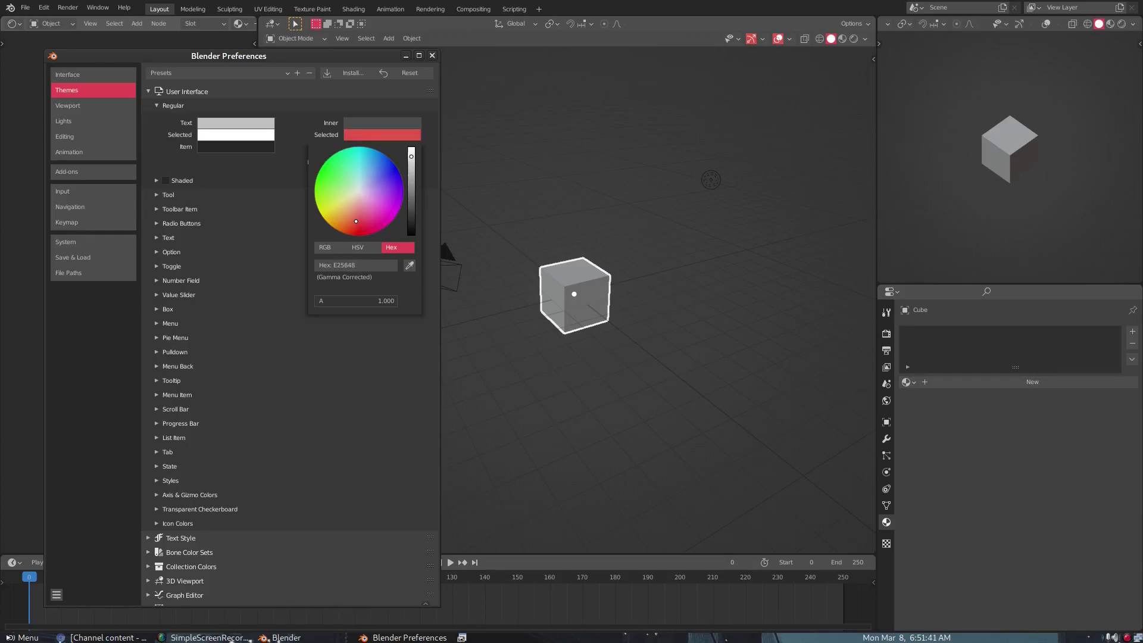
{"action": "key", "text": "ctrl+v"}
{"action": "type", "text": "E24553"}
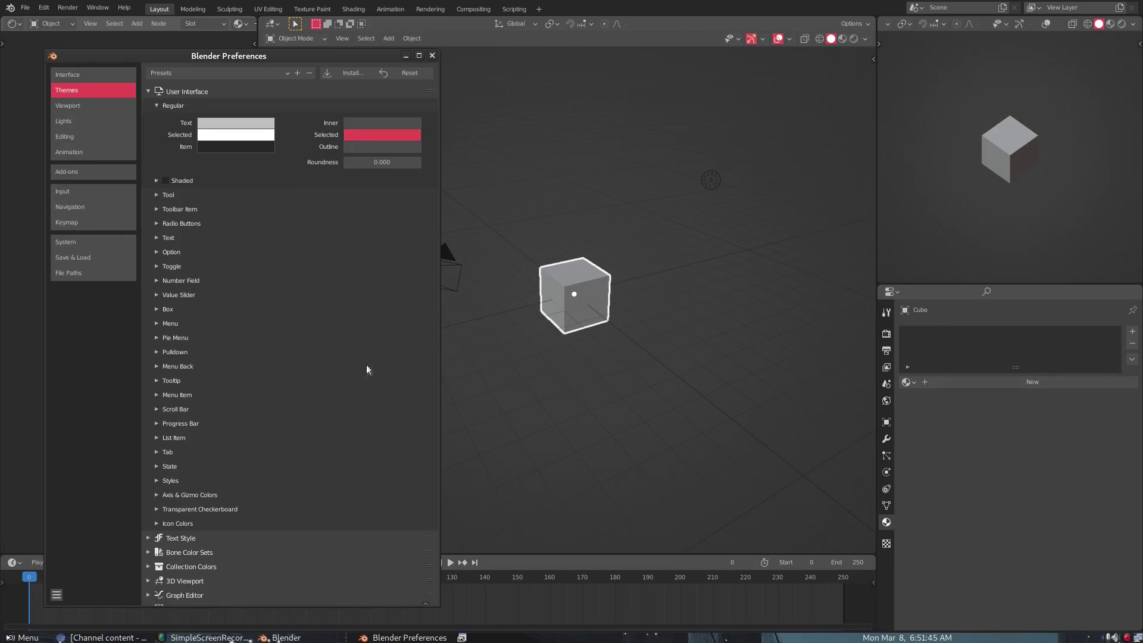
Look at the colour settings of Tool, Toolbar Item and Radio Buttons, and collapse all the expanded groups again
{"action": "left_click", "coordinate": [156, 194]}
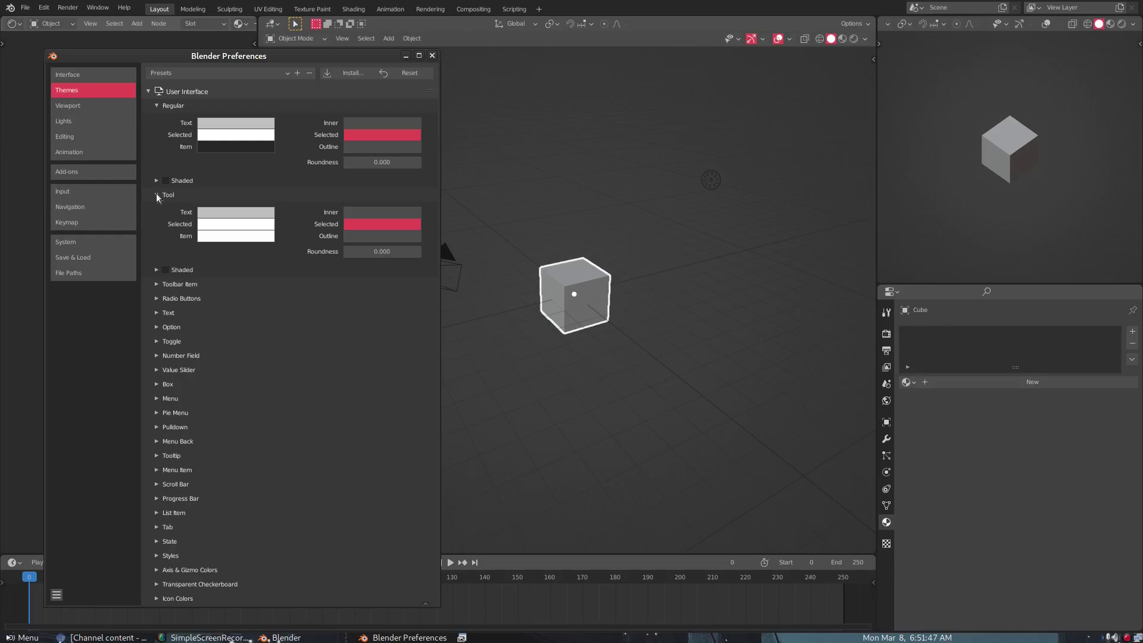
{"action": "left_click", "coordinate": [156, 284]}
{"action": "left_click", "coordinate": [156, 373]}
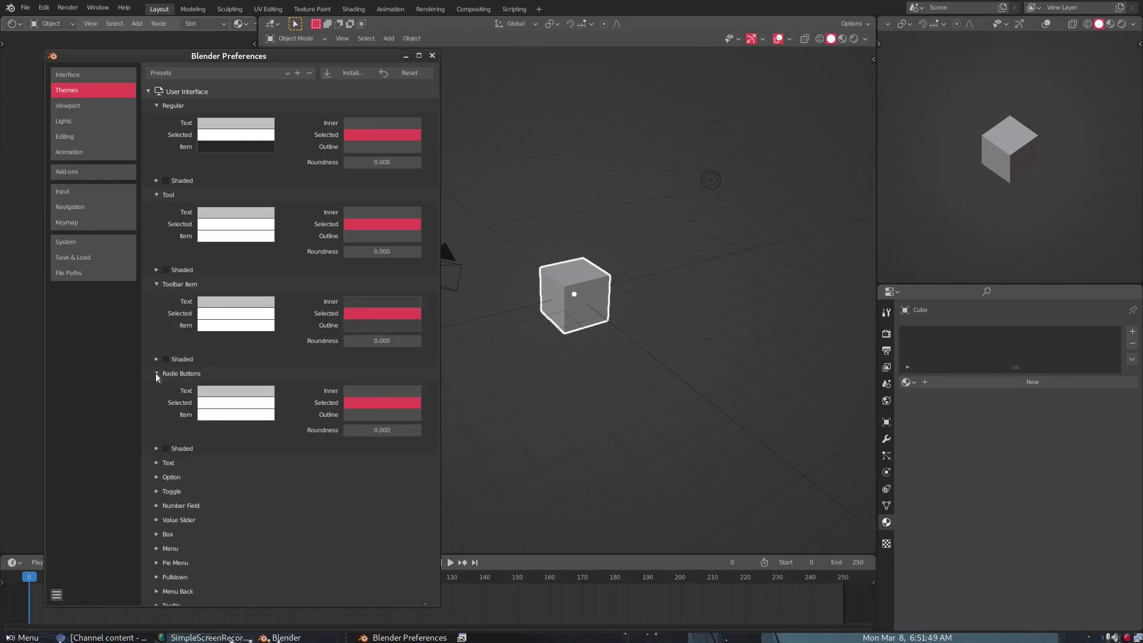
{"action": "left_click_drag", "start_coordinate": [316, 247], "coordinate": [372, 318]}
{"action": "left_click_drag", "start_coordinate": [157, 371], "coordinate": [158, 109]}
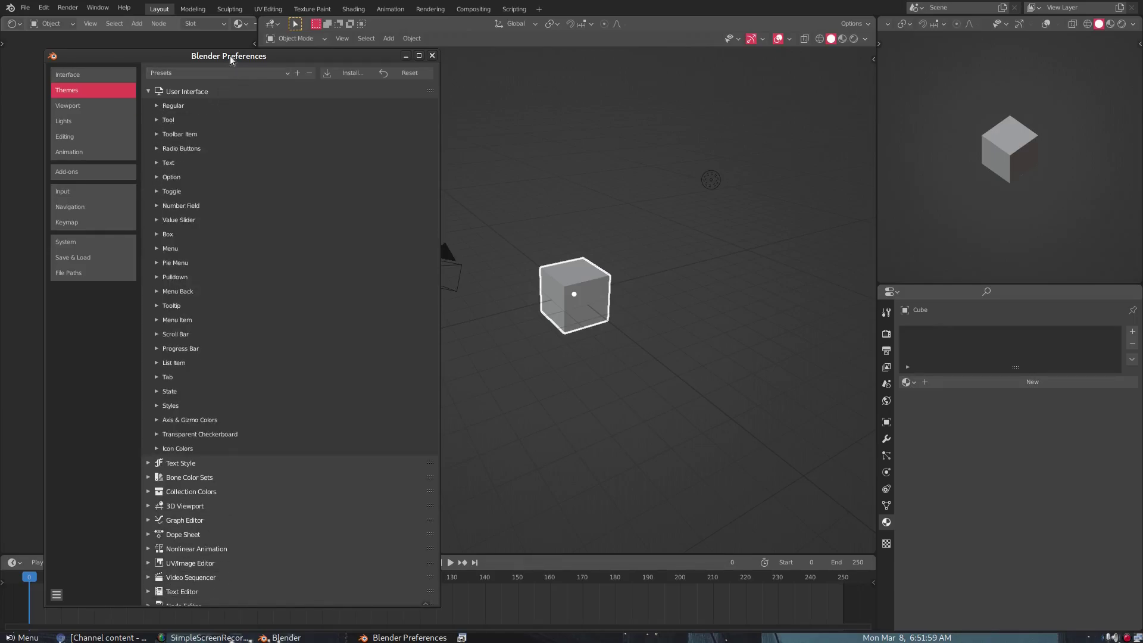
Move the Preferences window over the 3D viewport and collapse the User Interface theme category
{"action": "left_click_drag", "start_coordinate": [230, 56], "coordinate": [553, 39]}
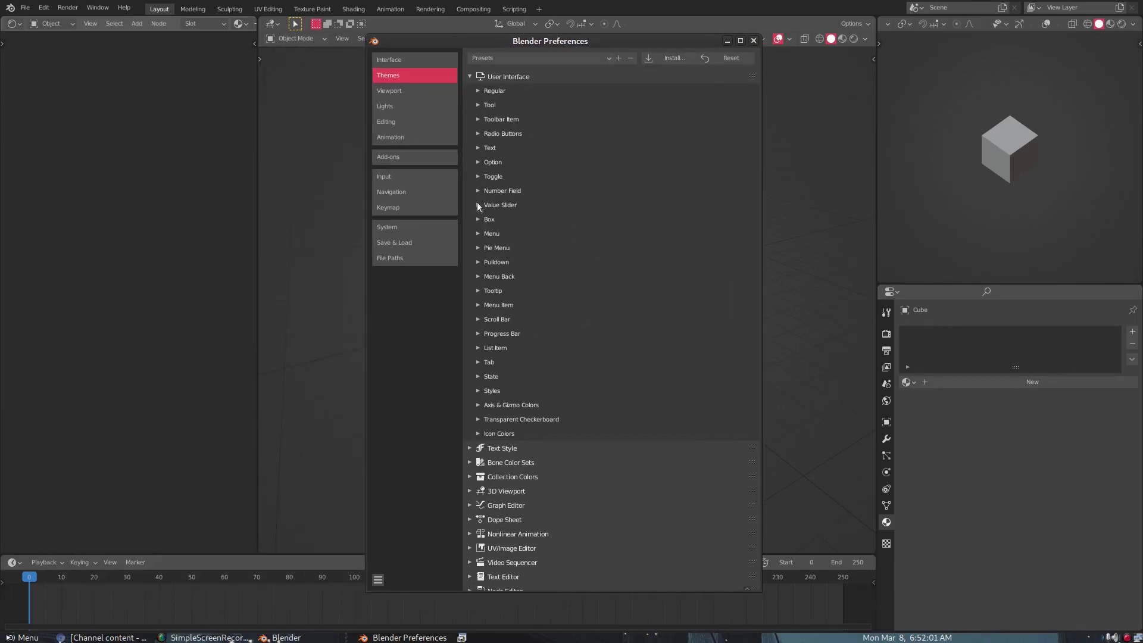
{"action": "left_click", "coordinate": [480, 220]}
{"action": "left_click", "coordinate": [480, 220]}
{"action": "left_click", "coordinate": [475, 80]}
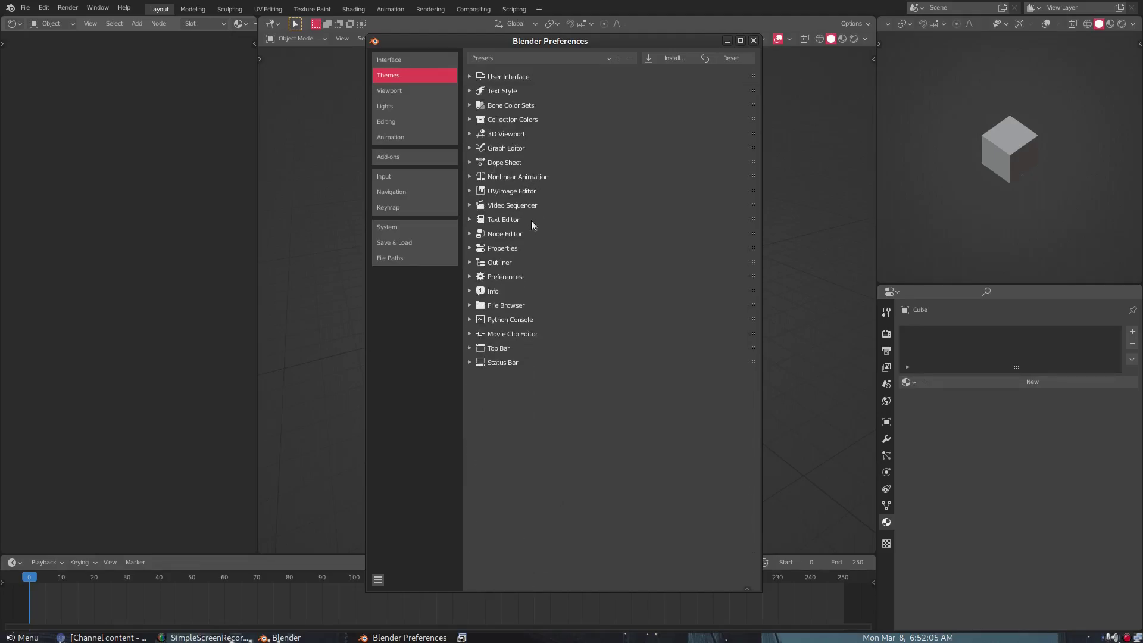
Return to the main window and save the current setup as the default startup file
{"action": "left_click", "coordinate": [44, 7]}
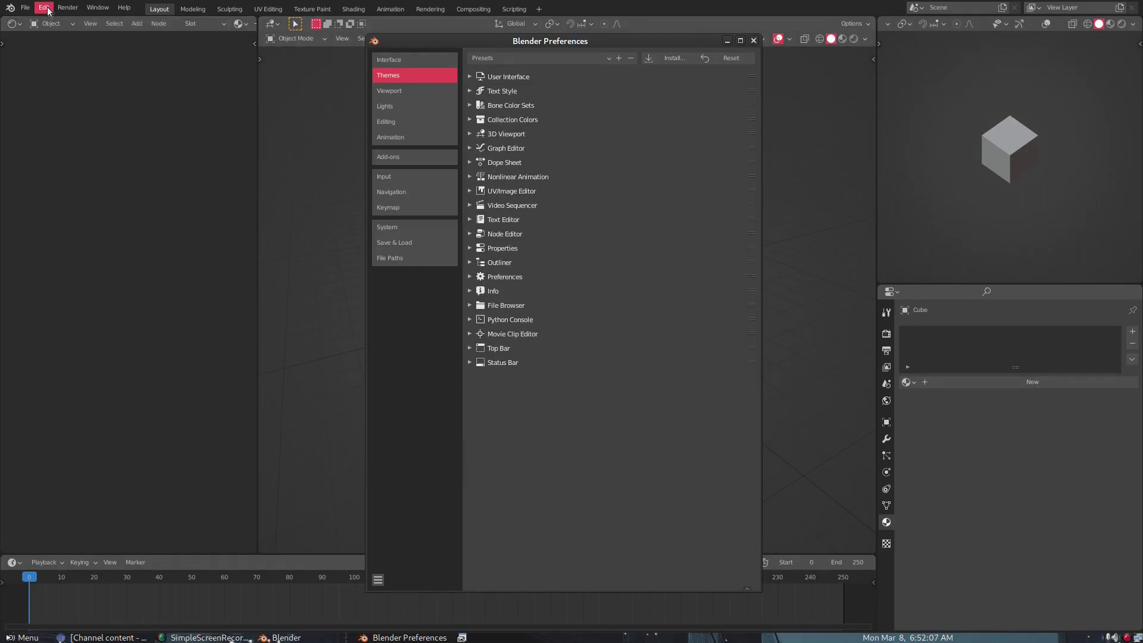
{"action": "left_click", "coordinate": [26, 8]}
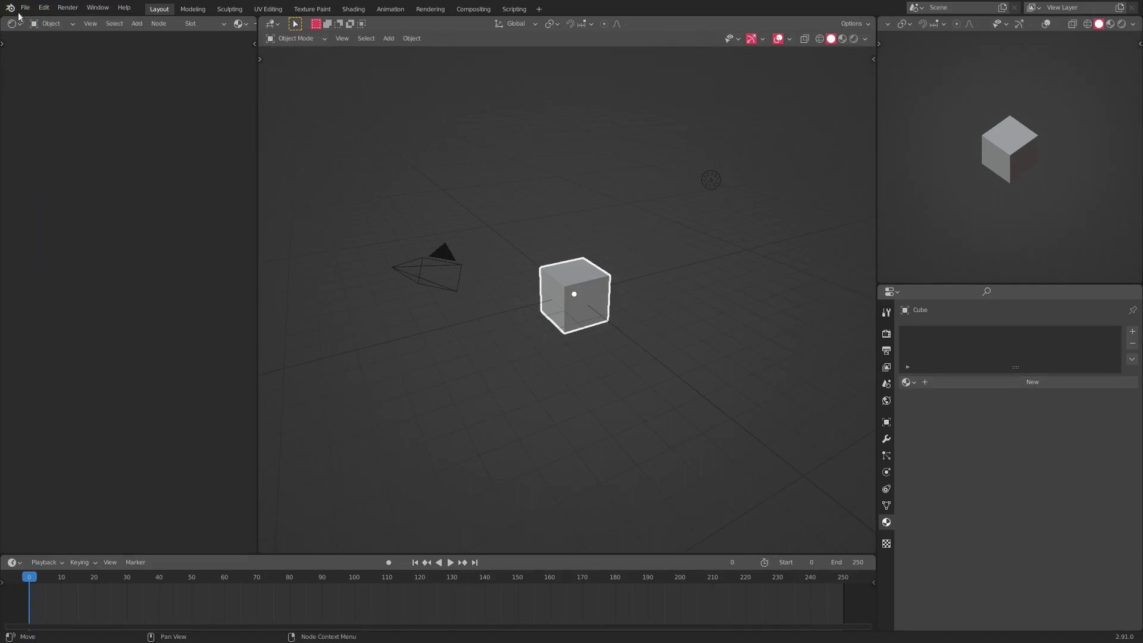
{"action": "left_click", "coordinate": [25, 8]}
{"action": "mouse_move", "coordinate": [57, 225]}
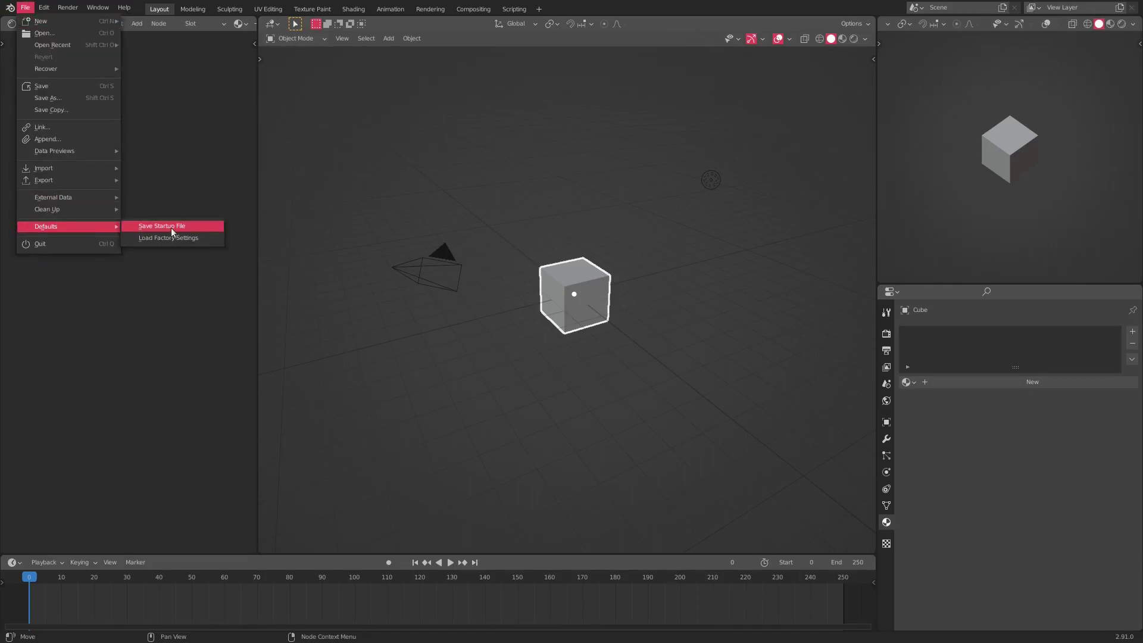
{"action": "left_click", "coordinate": [171, 228]}
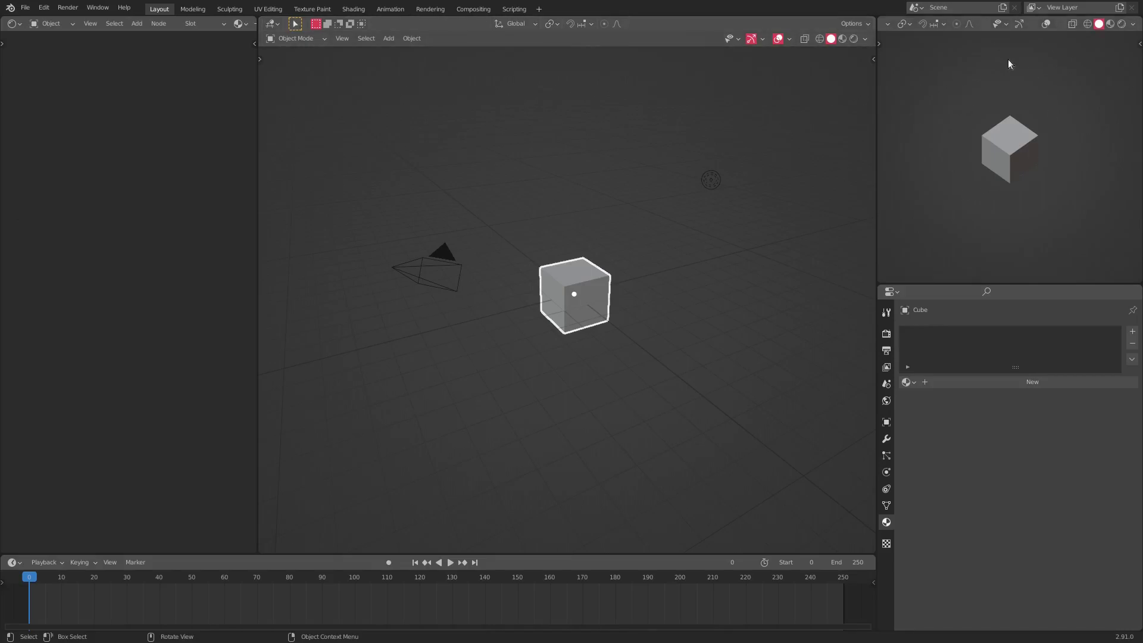
Bring the Preferences window back to the front and move it off the cube in the 3D viewport
{"action": "left_click", "coordinate": [25, 7]}
{"action": "mouse_move", "coordinate": [65, 225]}
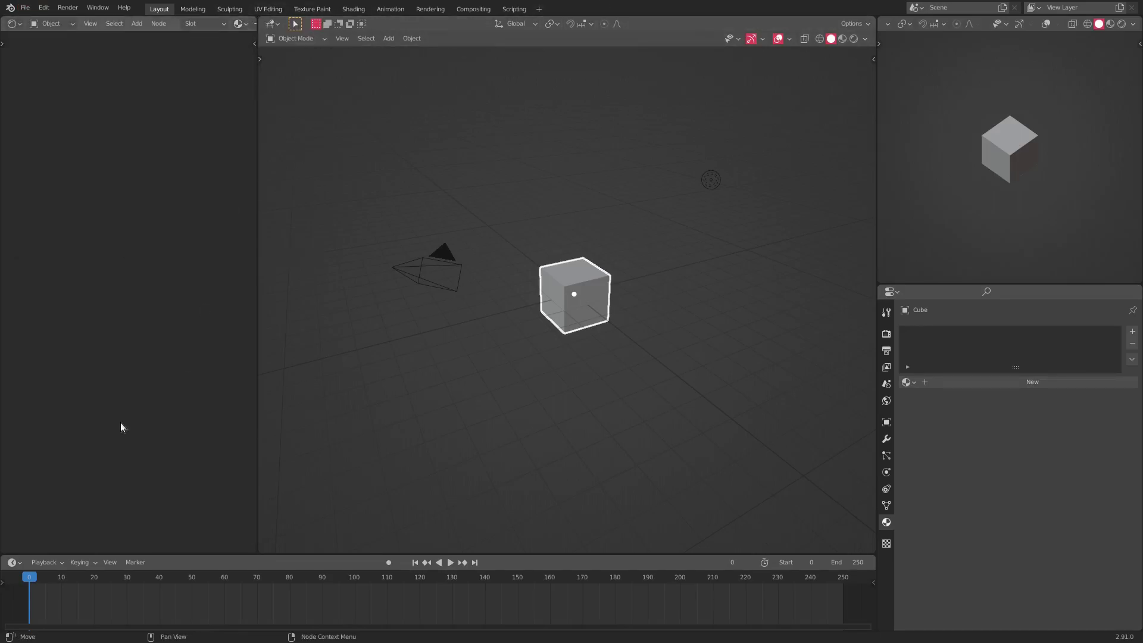
{"action": "mouse_move", "coordinate": [312, 641]}
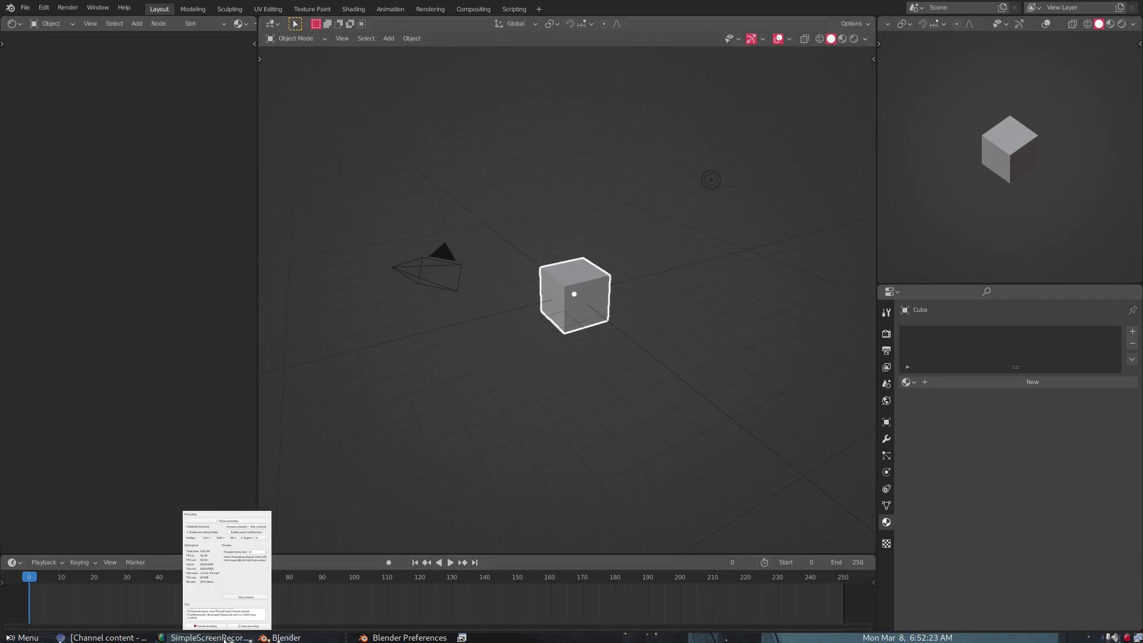
{"action": "left_click", "coordinate": [429, 639]}
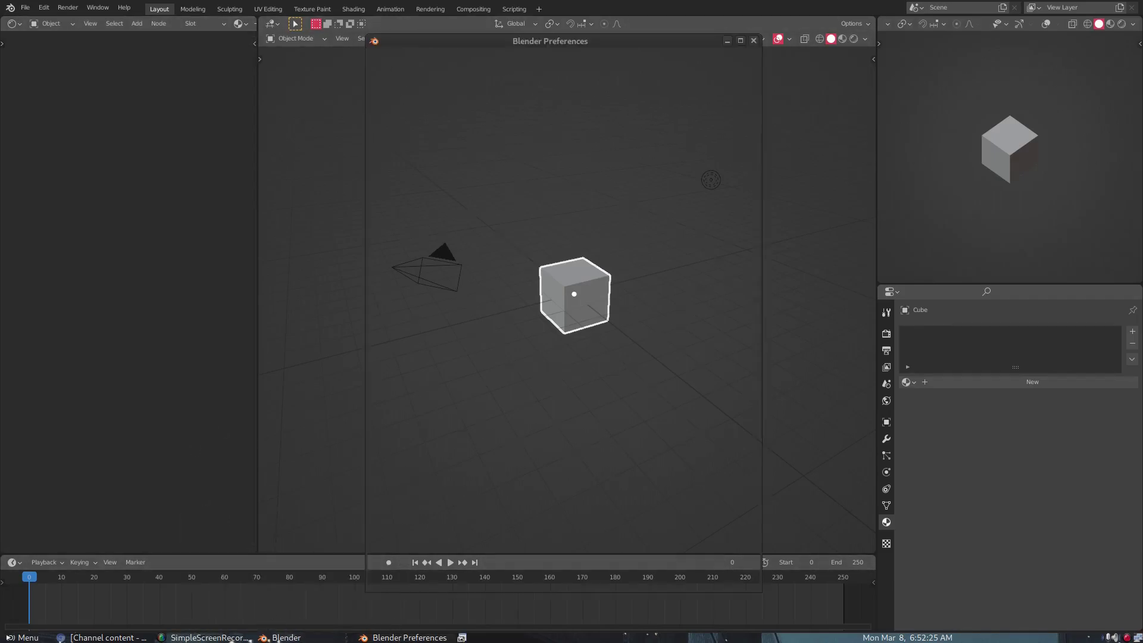
{"action": "left_click_drag", "start_coordinate": [541, 40], "coordinate": [208, 45]}
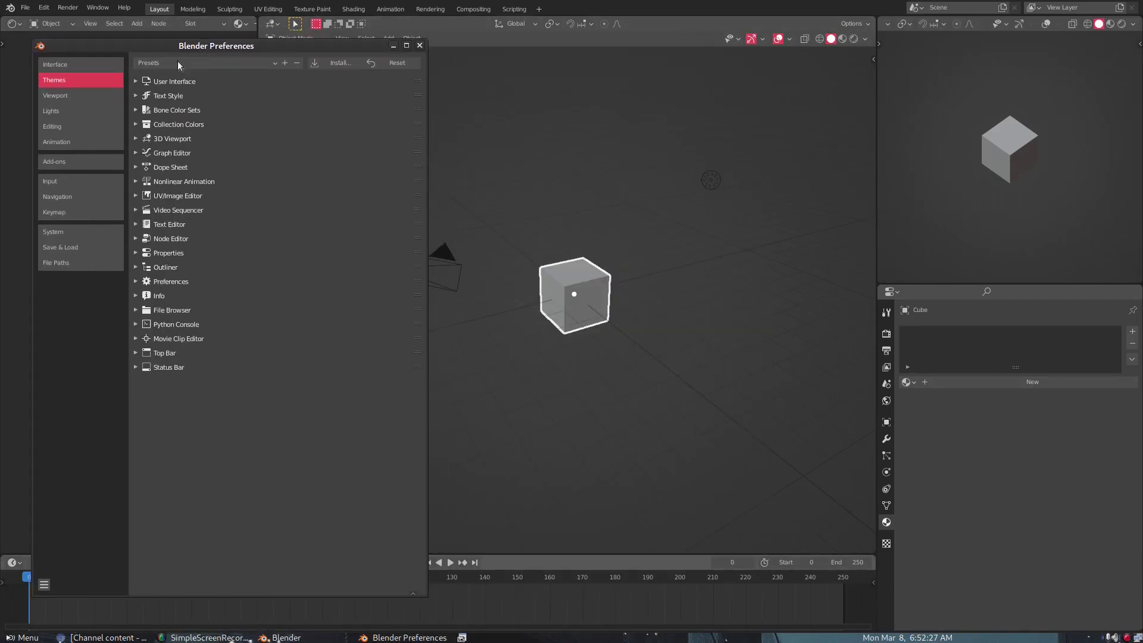
Examine the Tool, Box and Menu Item colour settings in the User Interface theme category
{"action": "left_click", "coordinate": [136, 81]}
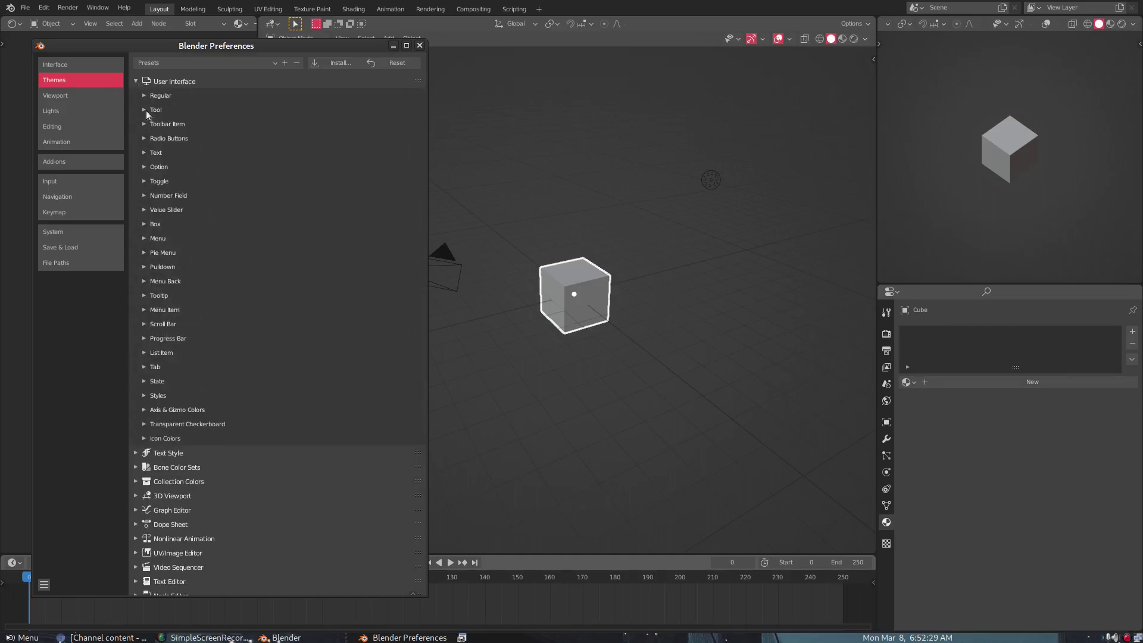
{"action": "left_click", "coordinate": [145, 110]}
{"action": "left_click", "coordinate": [144, 113]}
{"action": "left_click", "coordinate": [145, 224]}
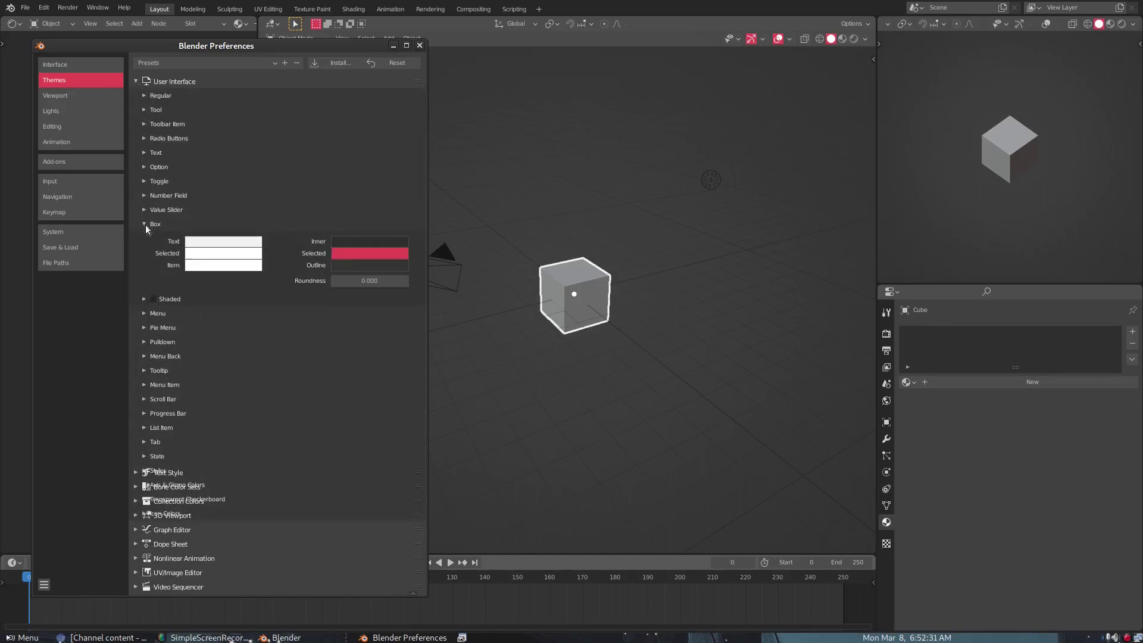
{"action": "left_click", "coordinate": [145, 224]}
{"action": "left_click", "coordinate": [144, 310]}
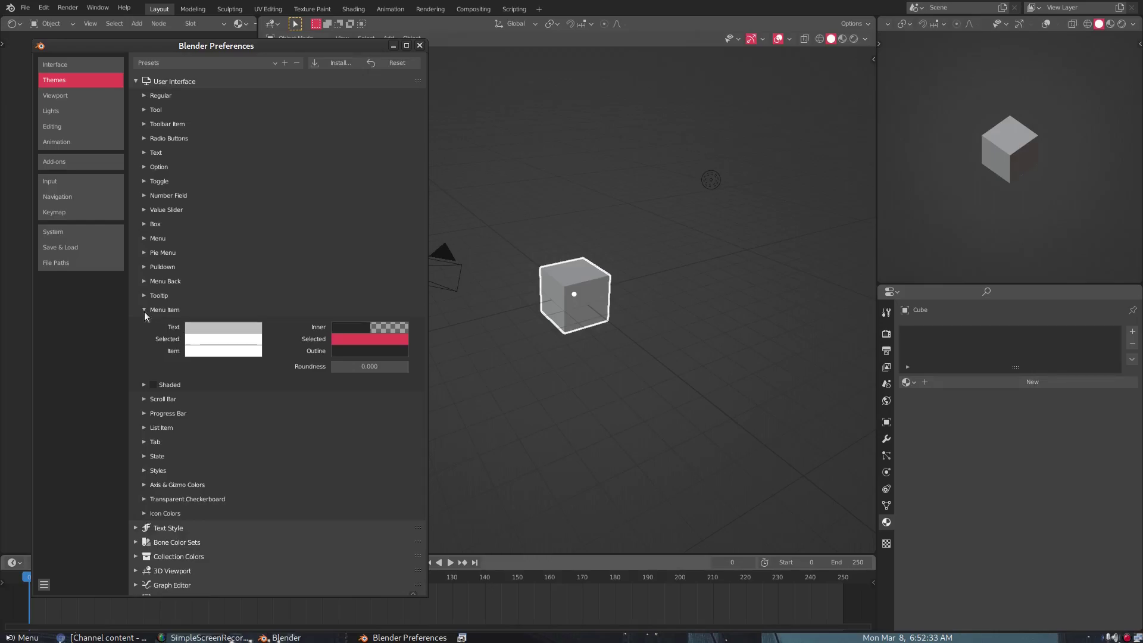
{"action": "left_click", "coordinate": [144, 310]}
Check the theme category for the Preferences editor and collapse the User Interface category
{"action": "scroll", "coordinate": [157, 429], "scroll_direction": "down", "scroll_amount": 5}
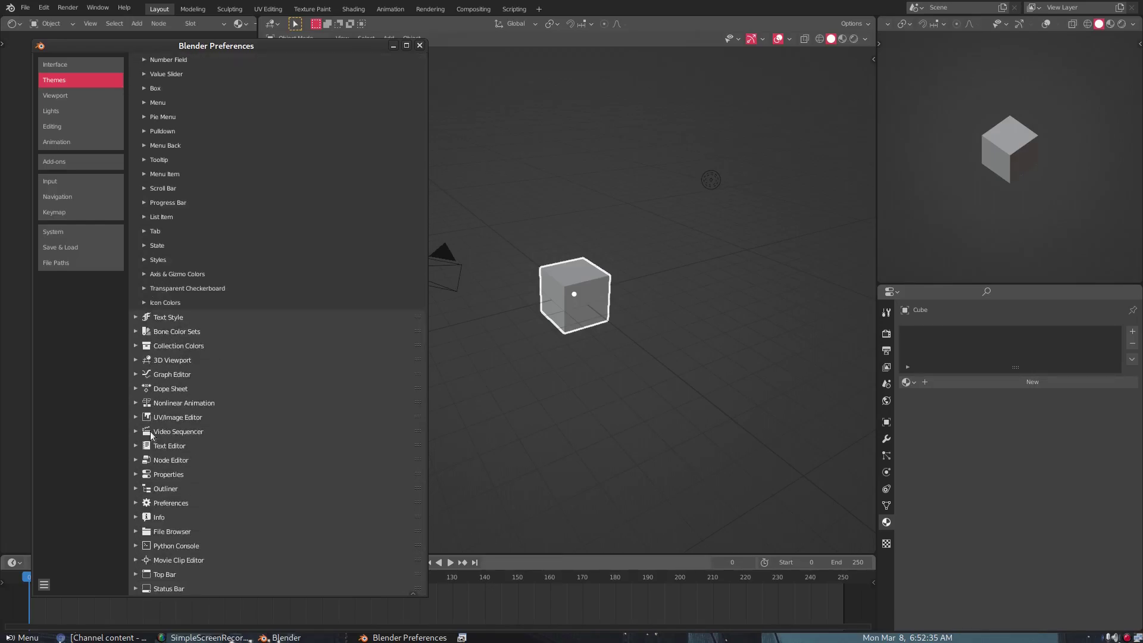
{"action": "left_click", "coordinate": [136, 502]}
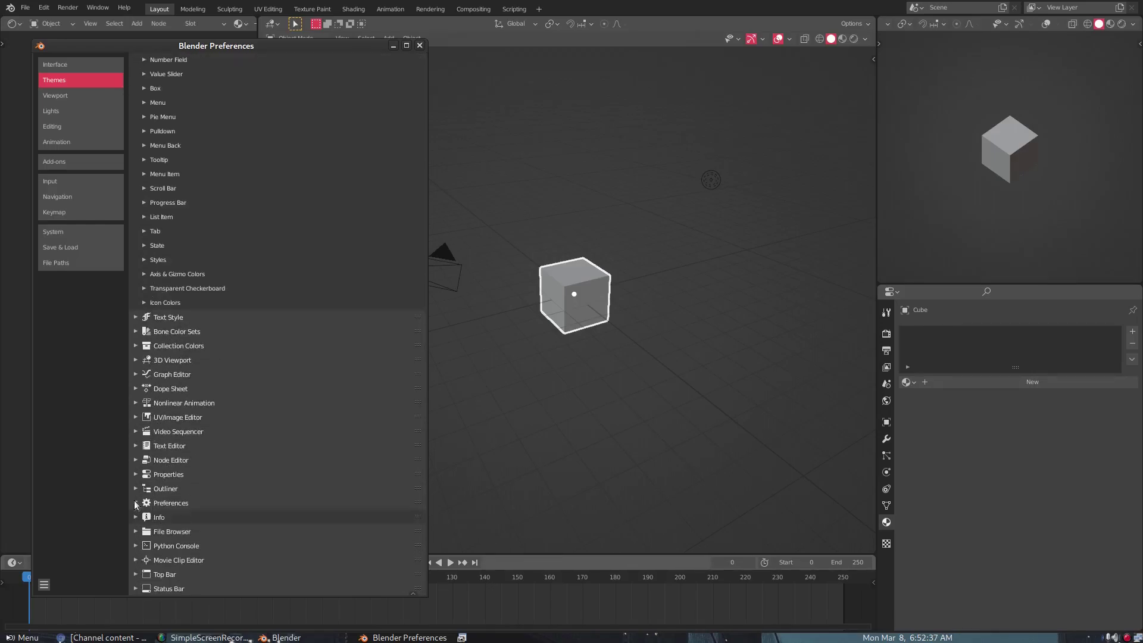
{"action": "left_click", "coordinate": [135, 503]}
{"action": "scroll", "coordinate": [136, 503], "scroll_direction": "up", "scroll_amount": 5}
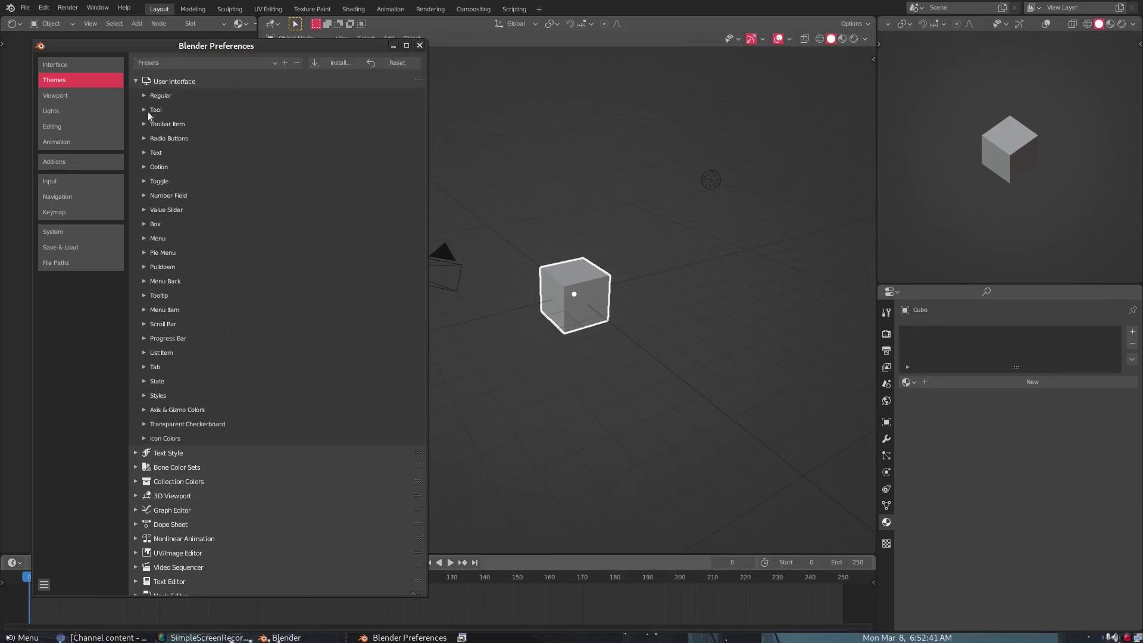
{"action": "left_click", "coordinate": [137, 80]}
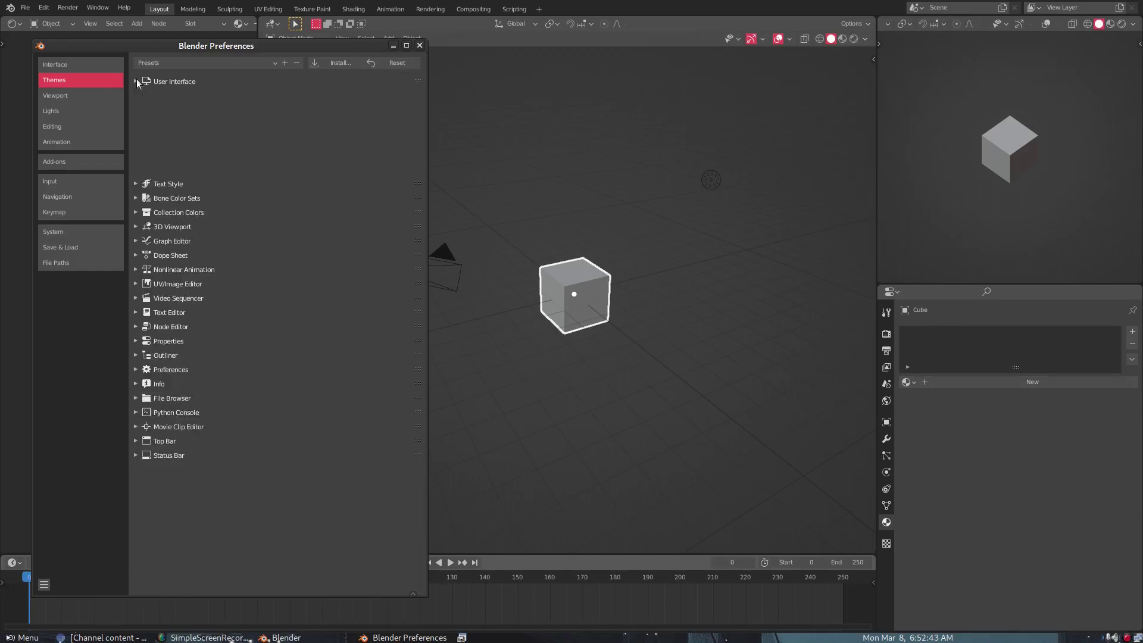
Expand the 3D Viewport theme category and adjust the brightness of its Grid colour
{"action": "left_click", "coordinate": [137, 80]}
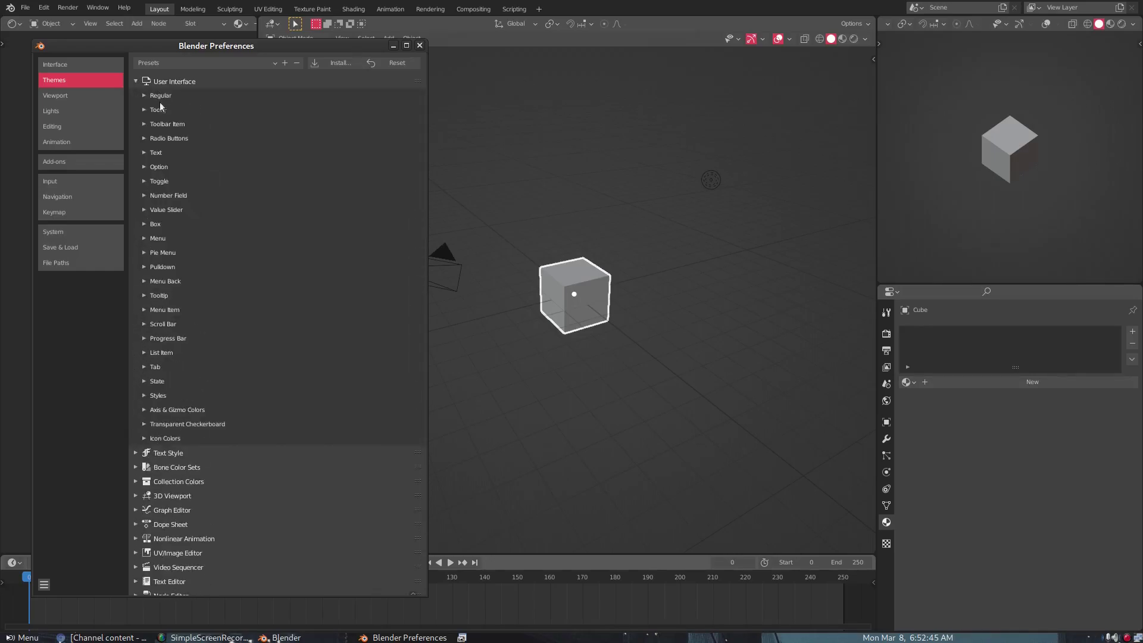
{"action": "scroll", "coordinate": [185, 438], "scroll_direction": "down", "scroll_amount": 5}
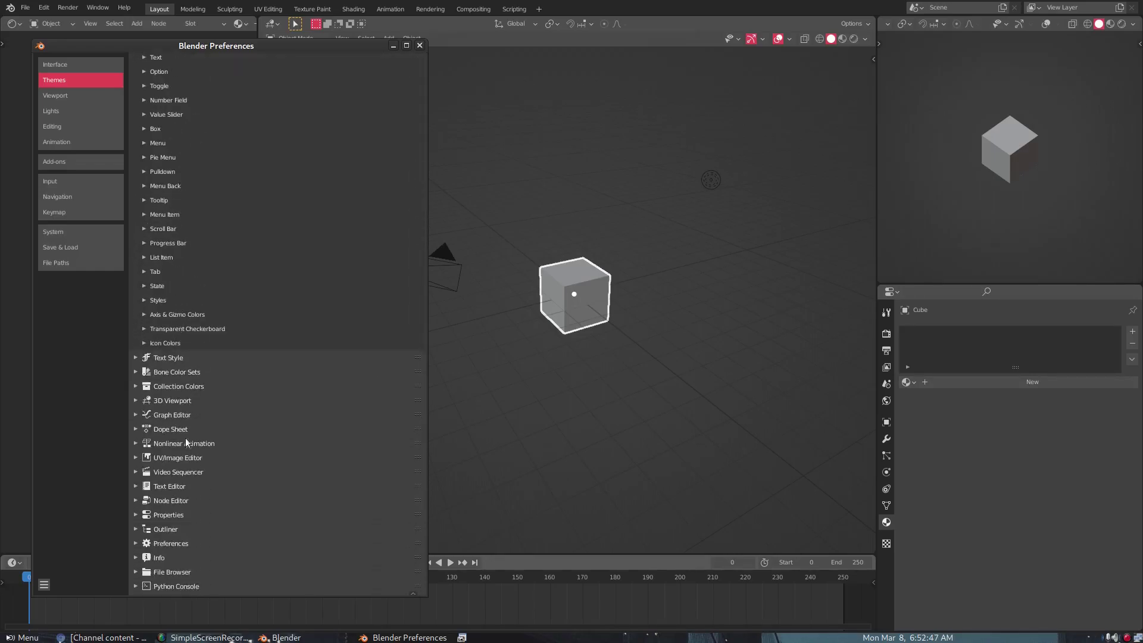
{"action": "left_click", "coordinate": [136, 375]}
{"action": "scroll", "coordinate": [252, 381], "scroll_direction": "down", "scroll_amount": 9}
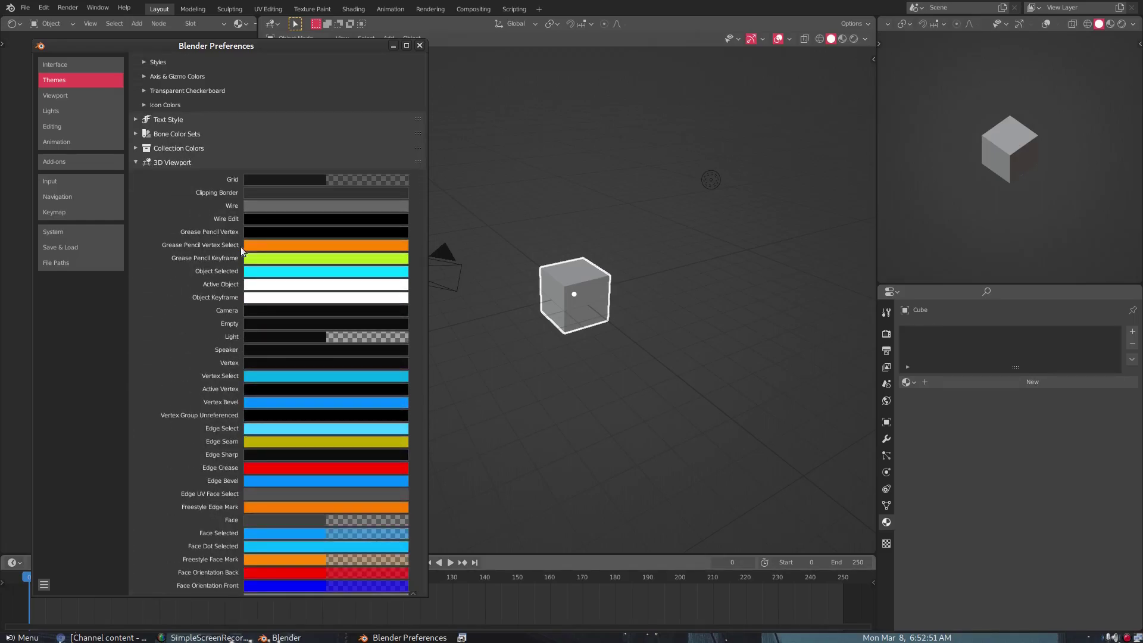
{"action": "scroll", "coordinate": [241, 246], "scroll_direction": "down", "scroll_amount": 5}
{"action": "scroll", "coordinate": [295, 234], "scroll_direction": "up", "scroll_amount": 3}
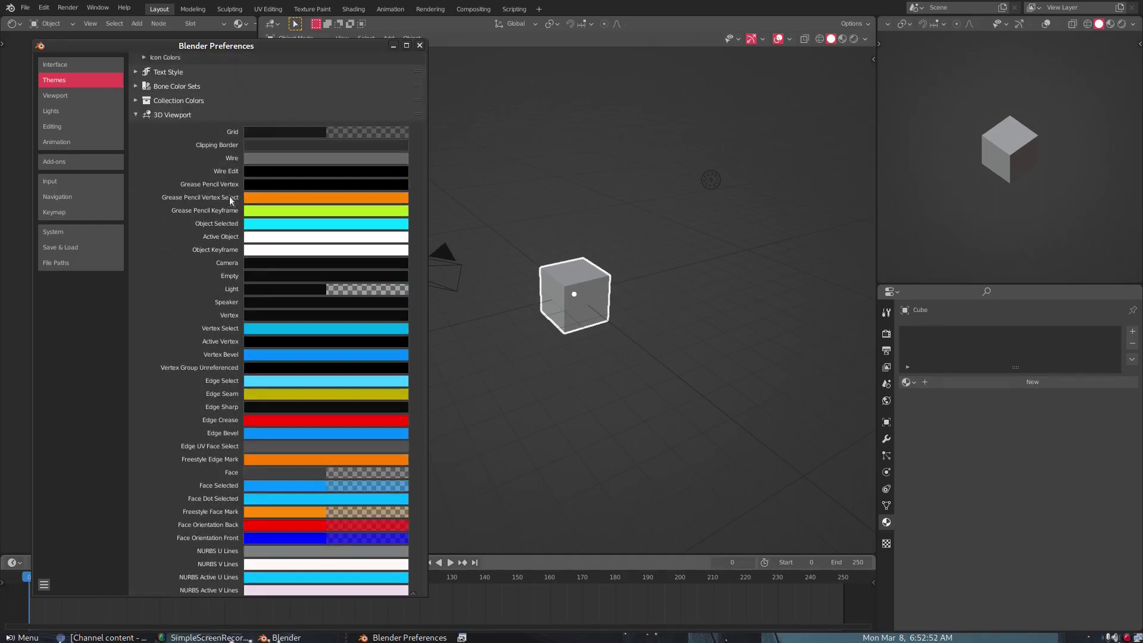
{"action": "left_click", "coordinate": [288, 134]}
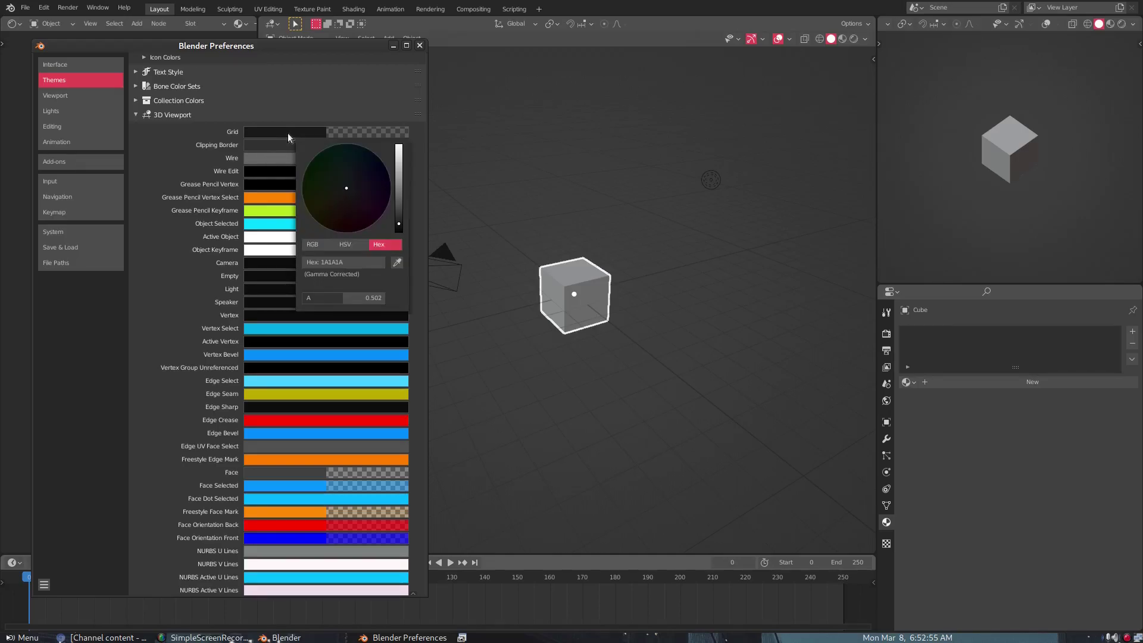
{"action": "mouse_move", "coordinate": [398, 198]}
{"action": "left_mouse_down"}
{"action": "mouse_move", "coordinate": [398, 147]}
{"action": "mouse_move", "coordinate": [398, 230]}
{"action": "mouse_move", "coordinate": [398, 154]}
{"action": "mouse_move", "coordinate": [398, 230]}
{"action": "mouse_move", "coordinate": [398, 197]}
{"action": "mouse_move", "coordinate": [398, 218]}
{"action": "left_mouse_up"}
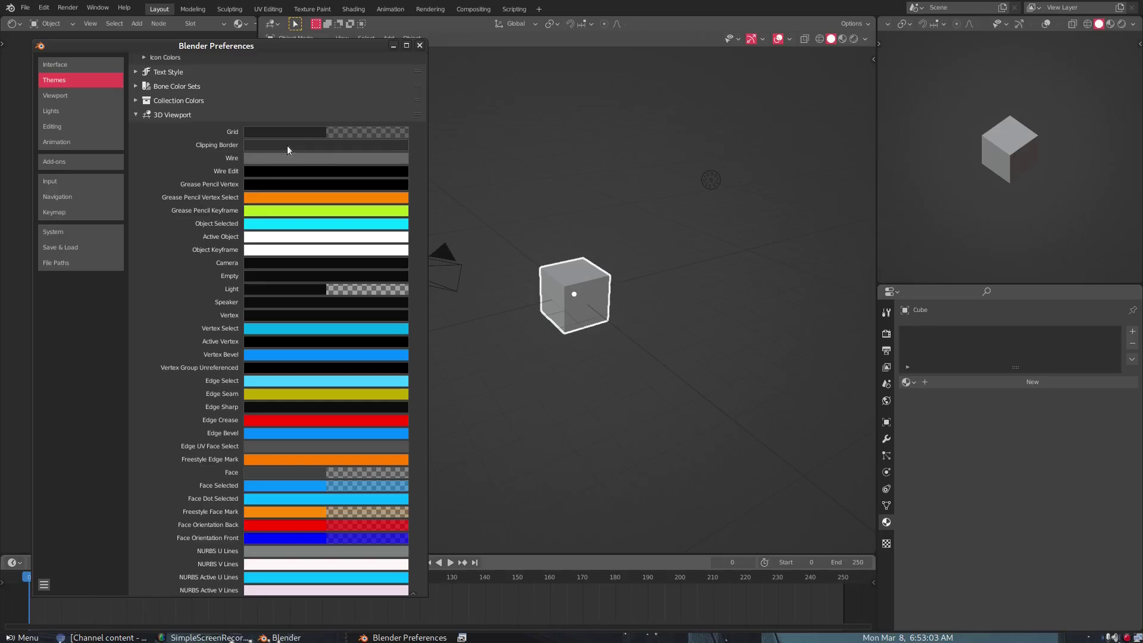
Examine the remaining 3D Viewport theme colours and size settings, including the Theme Space group
{"action": "scroll", "coordinate": [291, 274], "scroll_direction": "down", "scroll_amount": 1}
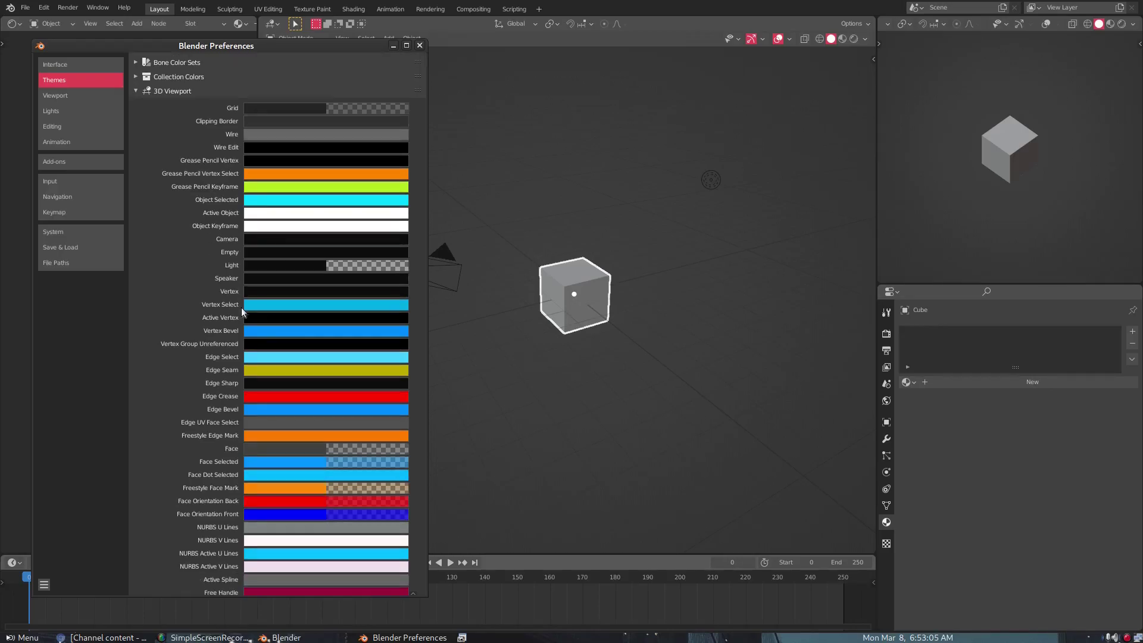
{"action": "scroll", "coordinate": [288, 298], "scroll_direction": "down", "scroll_amount": 11}
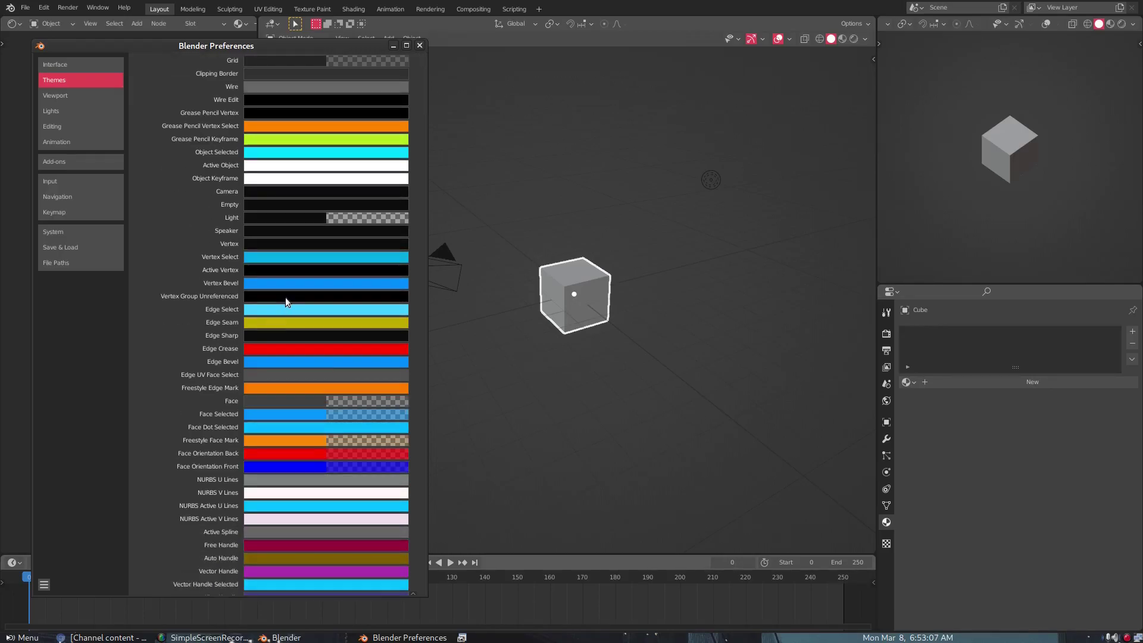
{"action": "scroll", "coordinate": [290, 297], "scroll_direction": "down", "scroll_amount": 12}
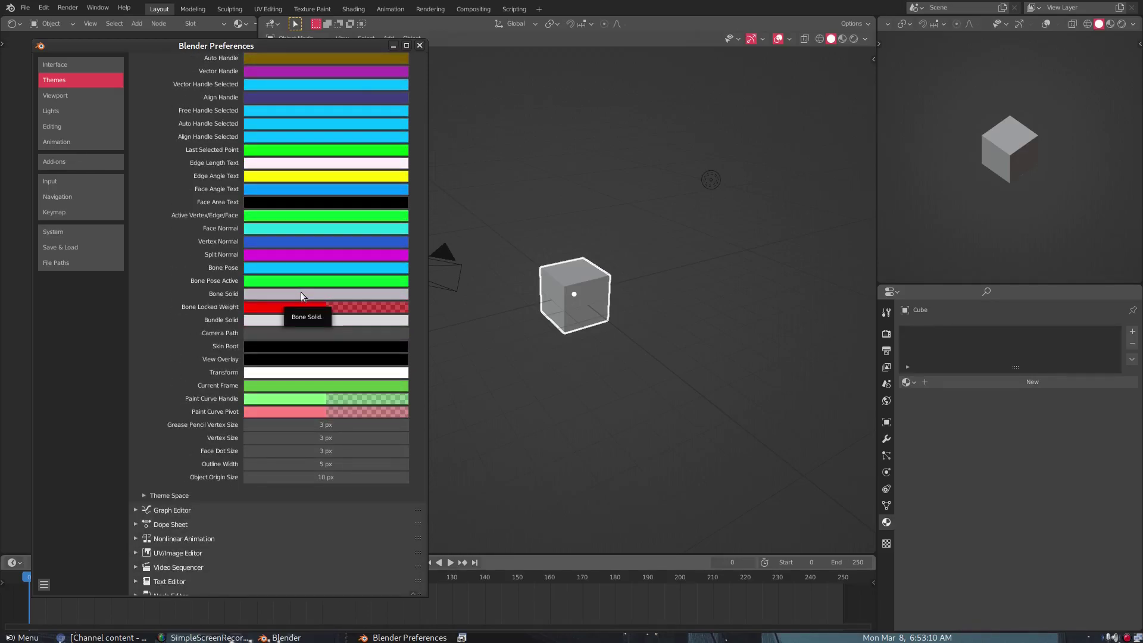
{"action": "left_click", "coordinate": [162, 495]}
{"action": "scroll", "coordinate": [209, 454], "scroll_direction": "down", "scroll_amount": 6}
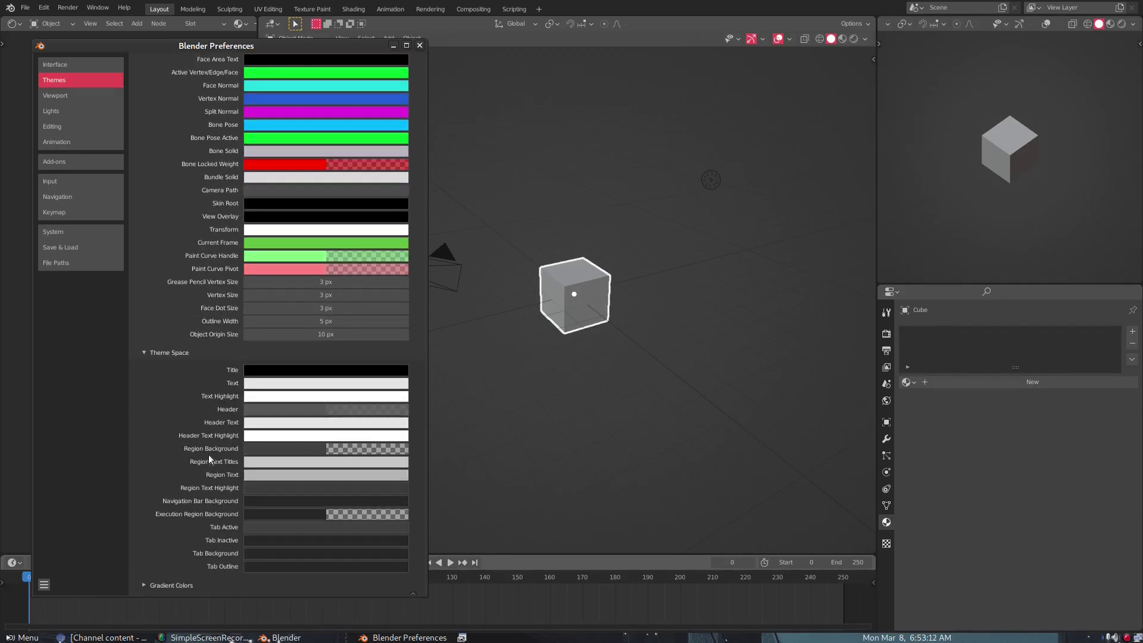
{"action": "left_click", "coordinate": [226, 351]}
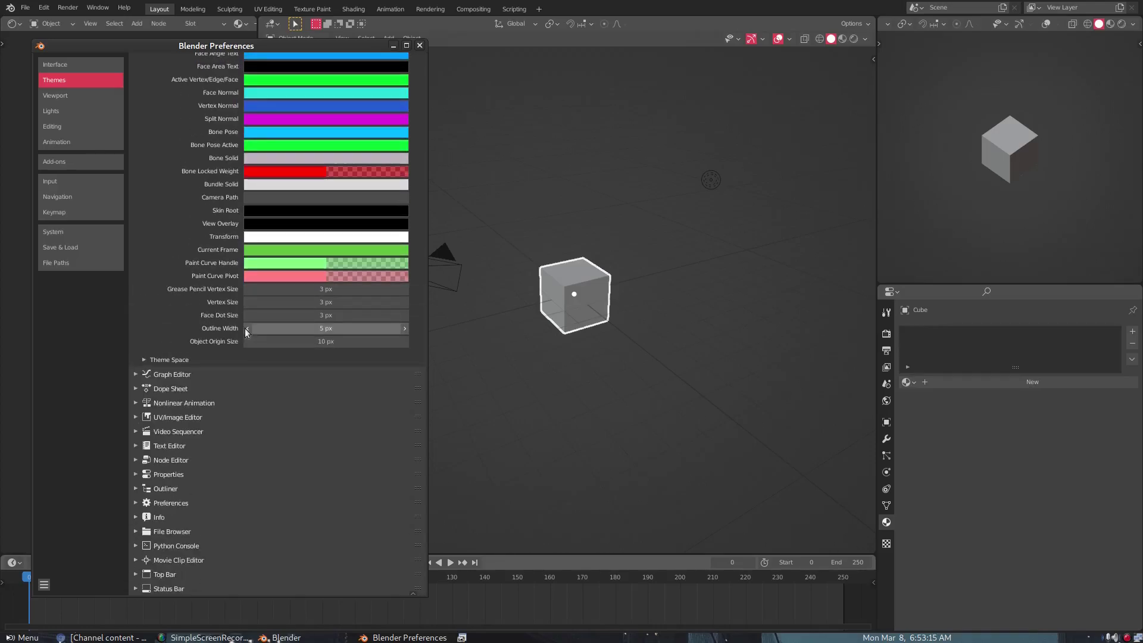
{"action": "scroll", "coordinate": [216, 313], "scroll_direction": "up", "scroll_amount": 4}
{"action": "scroll", "coordinate": [215, 312], "scroll_direction": "up", "scroll_amount": 17}
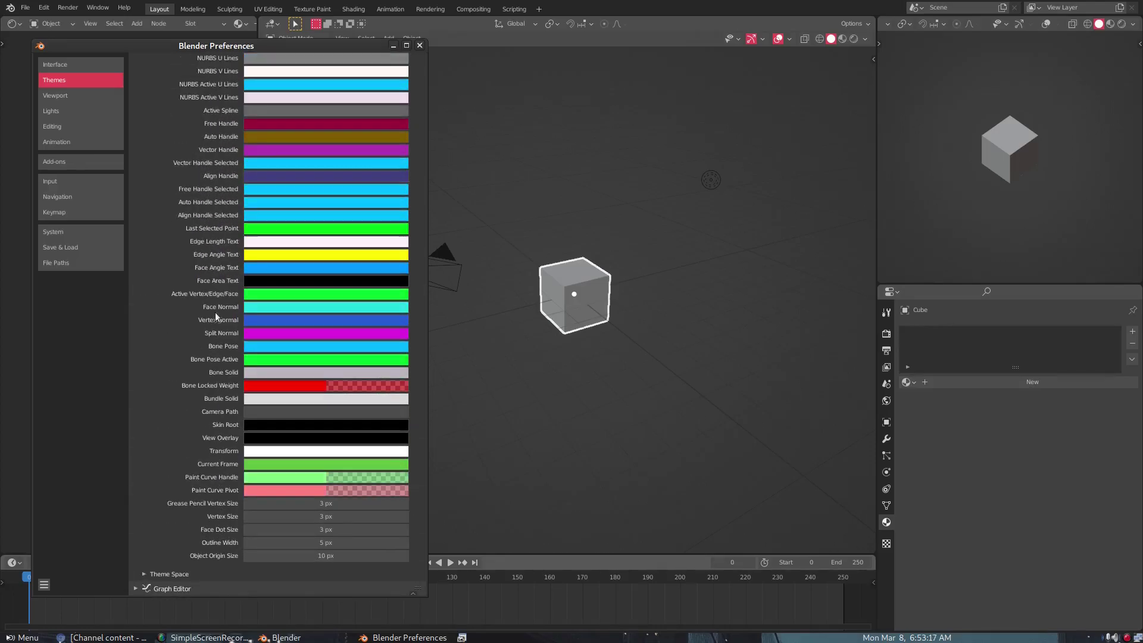
{"action": "scroll", "coordinate": [216, 308], "scroll_direction": "up", "scroll_amount": 4}
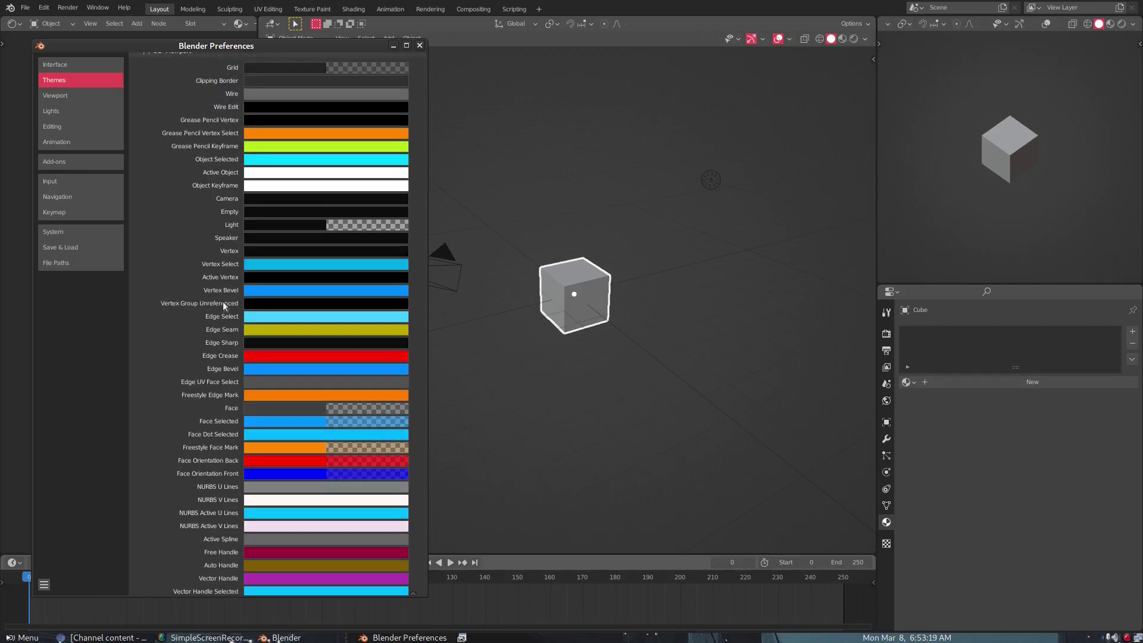
Try blue (hex 0014FF) as the Active Object colour, and restore white by reducing the saturation to 0
{"action": "left_click", "coordinate": [259, 172]}
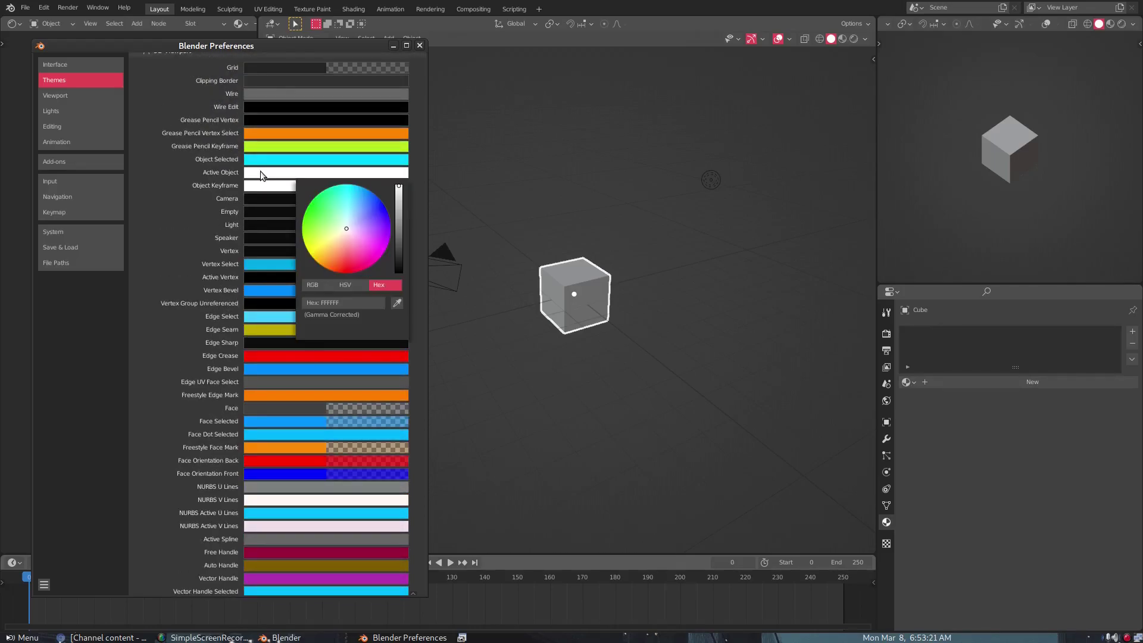
{"action": "left_click", "coordinate": [373, 223]}
{"action": "mouse_move", "coordinate": [373, 222]}
{"action": "left_mouse_down"}
{"action": "mouse_move", "coordinate": [380, 259]}
{"action": "mouse_move", "coordinate": [337, 269]}
{"action": "mouse_move", "coordinate": [316, 200]}
{"action": "mouse_move", "coordinate": [372, 192]}
{"action": "mouse_move", "coordinate": [383, 204]}
{"action": "left_mouse_up"}
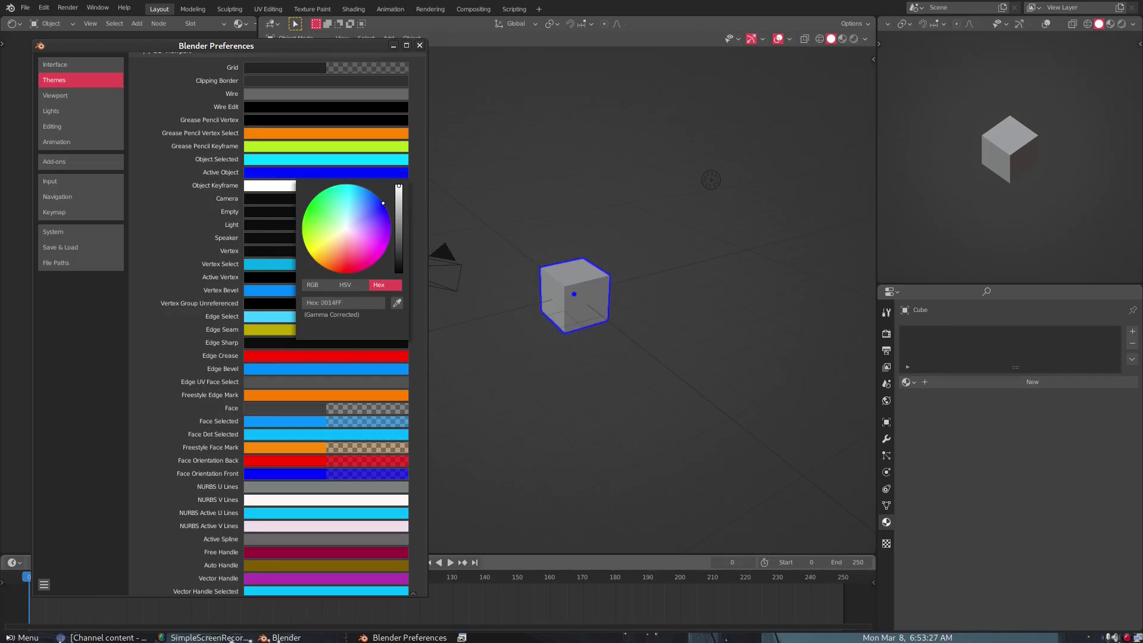
{"action": "left_click", "coordinate": [350, 285]}
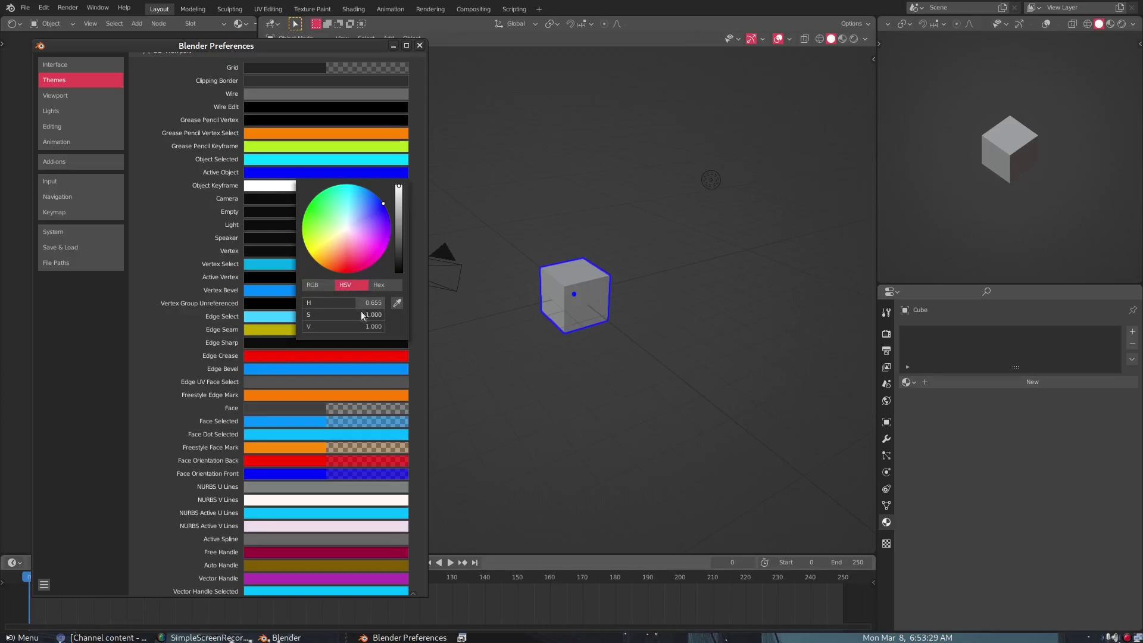
{"action": "left_click_drag", "start_coordinate": [360, 311], "coordinate": [329, 304]}
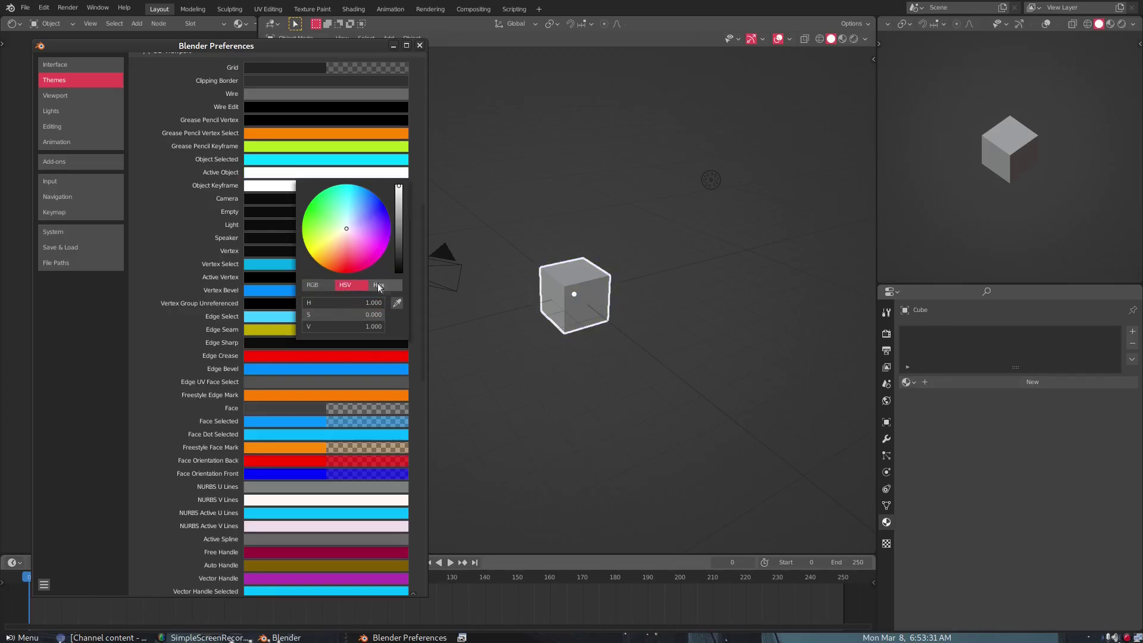
Set the 3D Viewport theme's Outline Width to 1 px and check the cube's outline up close in the main window
{"action": "scroll", "coordinate": [212, 277], "scroll_direction": "up", "scroll_amount": 6}
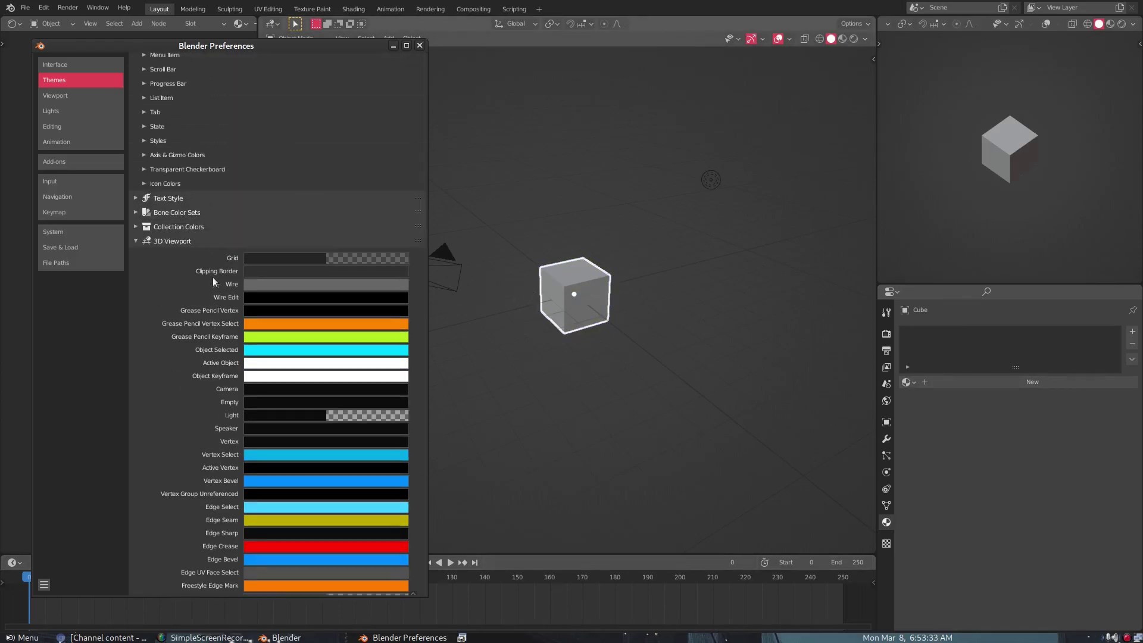
{"action": "scroll", "coordinate": [183, 280], "scroll_direction": "down", "scroll_amount": 15}
{"action": "scroll", "coordinate": [215, 379], "scroll_direction": "down", "scroll_amount": 8}
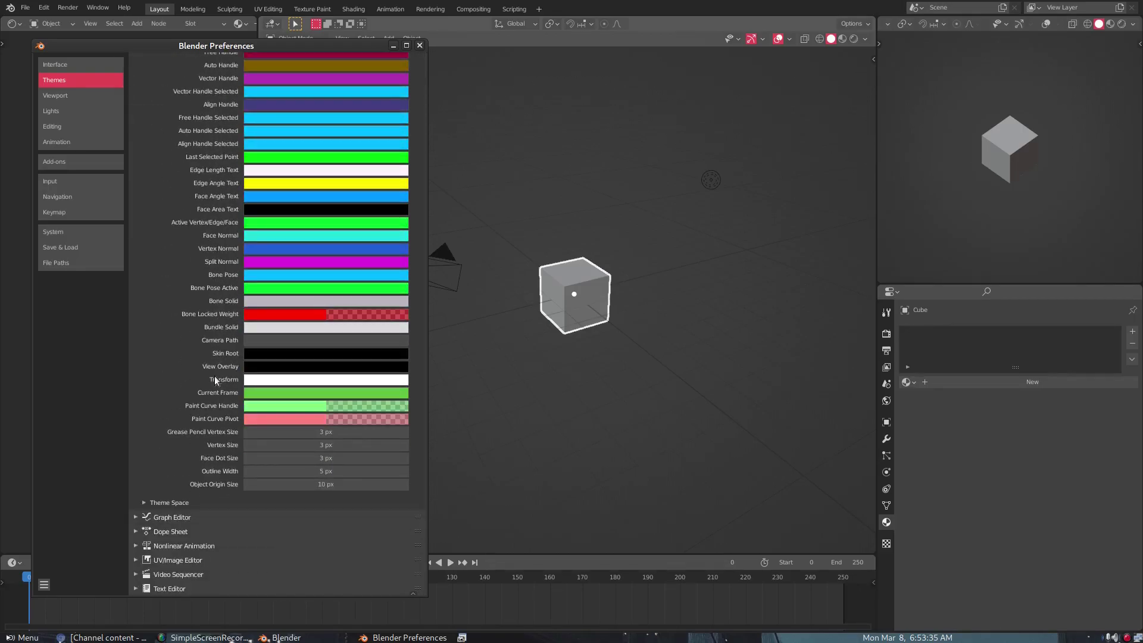
{"action": "left_click_drag", "start_coordinate": [286, 471], "coordinate": [309, 469]}
{"action": "scroll", "coordinate": [539, 388], "scroll_direction": "up", "scroll_amount": 5}
{"action": "scroll", "coordinate": [603, 396], "scroll_direction": "down", "scroll_amount": 1}
{"action": "scroll", "coordinate": [602, 396], "scroll_direction": "down", "scroll_amount": 8}
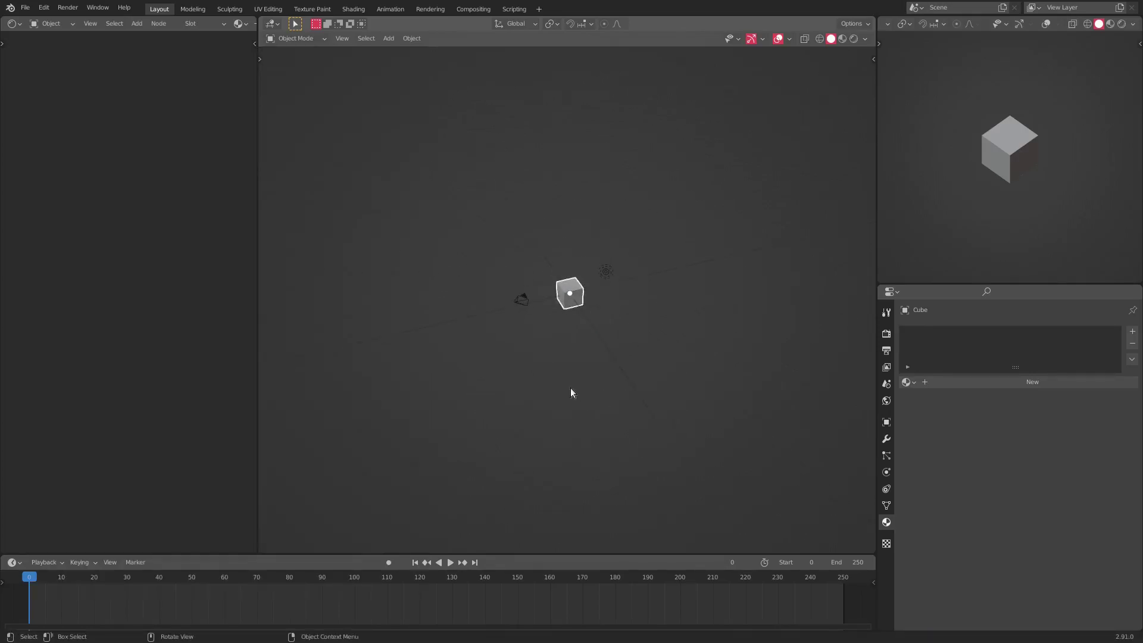
{"action": "scroll", "coordinate": [572, 391], "scroll_direction": "up", "scroll_amount": 6}
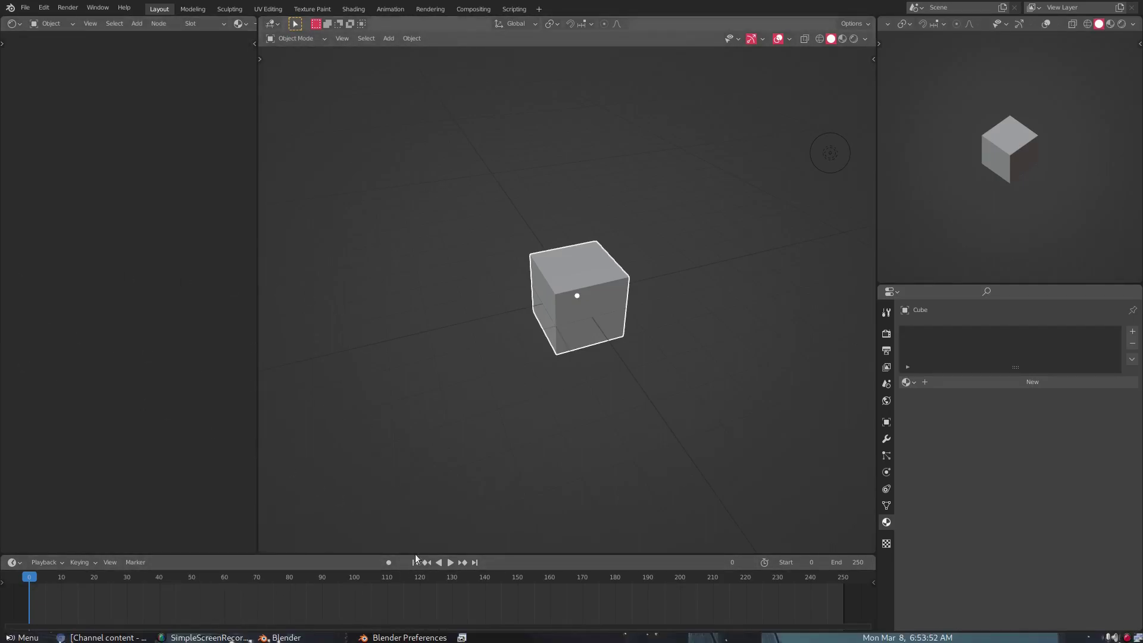
Return to the Preferences window, review the 3D Viewport theme colours once more and collapse that category
{"action": "left_click", "coordinate": [405, 637]}
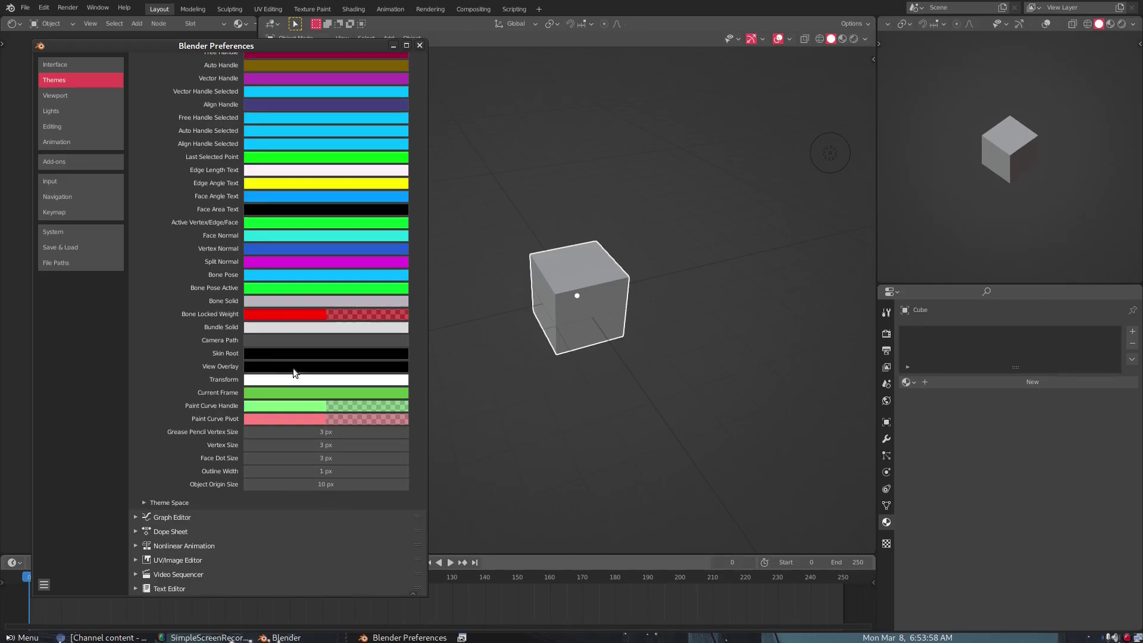
{"action": "scroll", "coordinate": [292, 367], "scroll_direction": "up", "scroll_amount": 1}
{"action": "scroll", "coordinate": [287, 366], "scroll_direction": "up", "scroll_amount": 16}
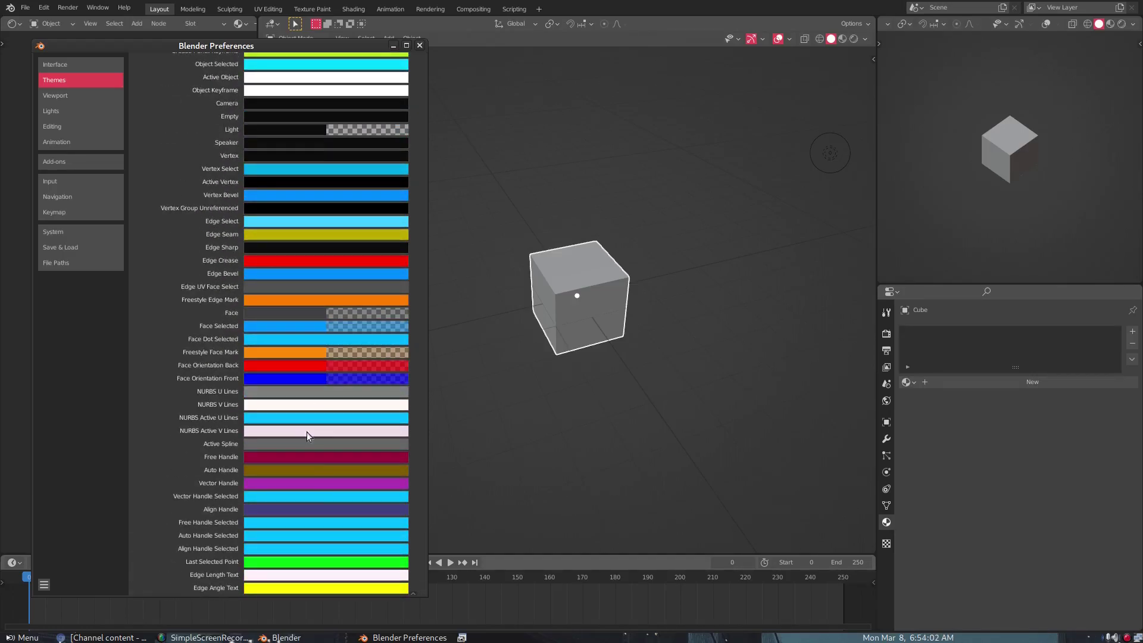
{"action": "scroll", "coordinate": [288, 544], "scroll_direction": "down", "scroll_amount": 2}
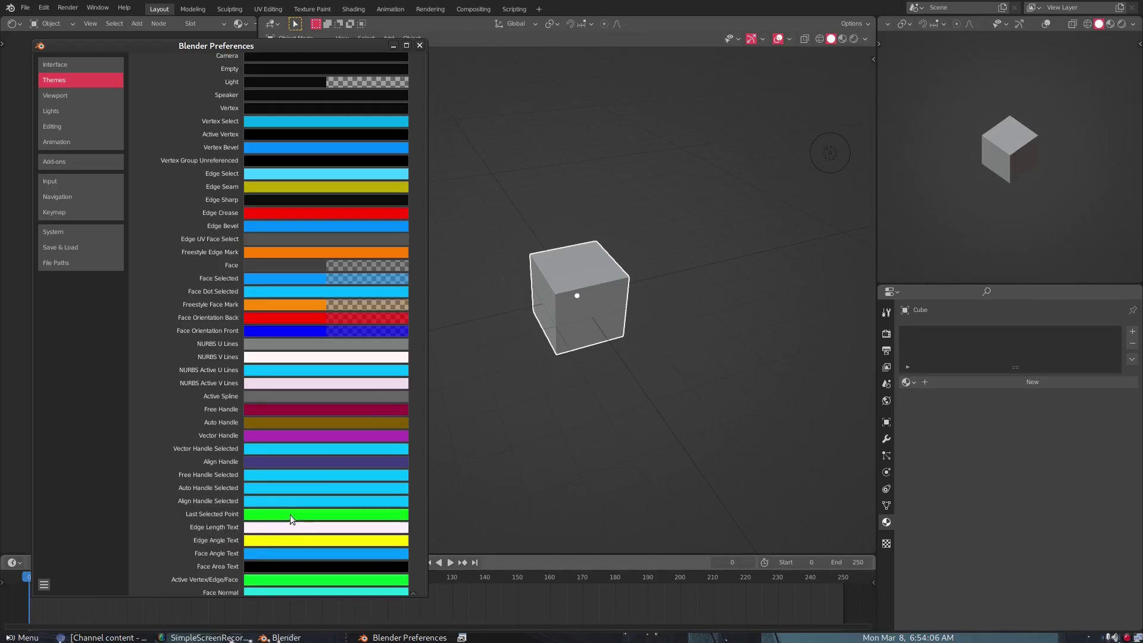
{"action": "scroll", "coordinate": [331, 459], "scroll_direction": "up", "scroll_amount": 10}
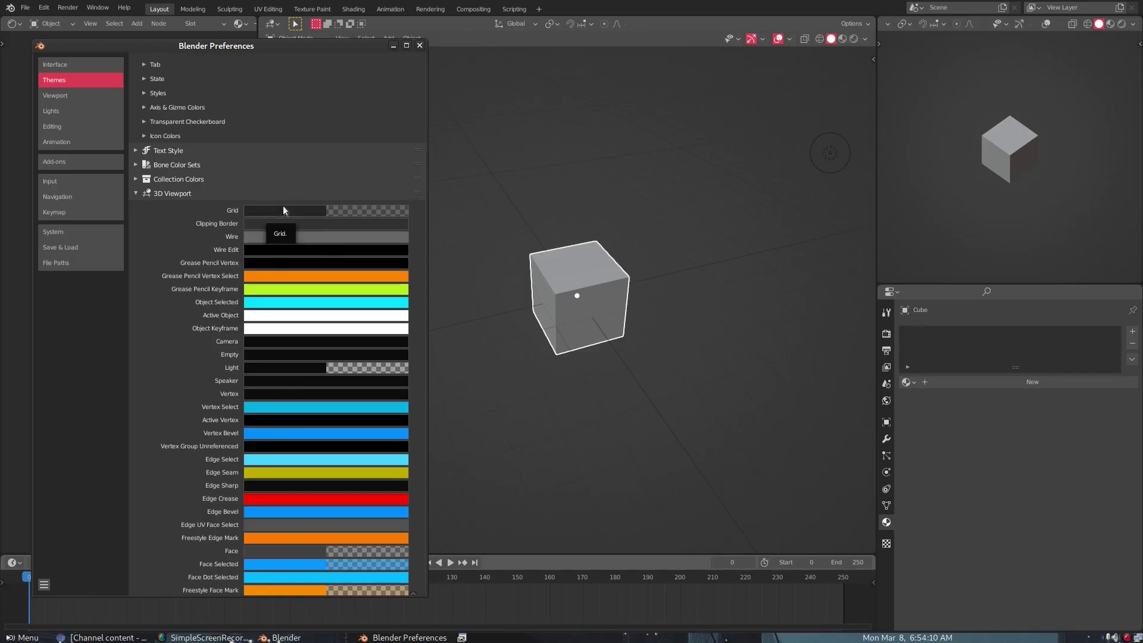
{"action": "scroll", "coordinate": [247, 456], "scroll_direction": "down", "scroll_amount": 13}
{"action": "scroll", "coordinate": [259, 456], "scroll_direction": "up", "scroll_amount": 10}
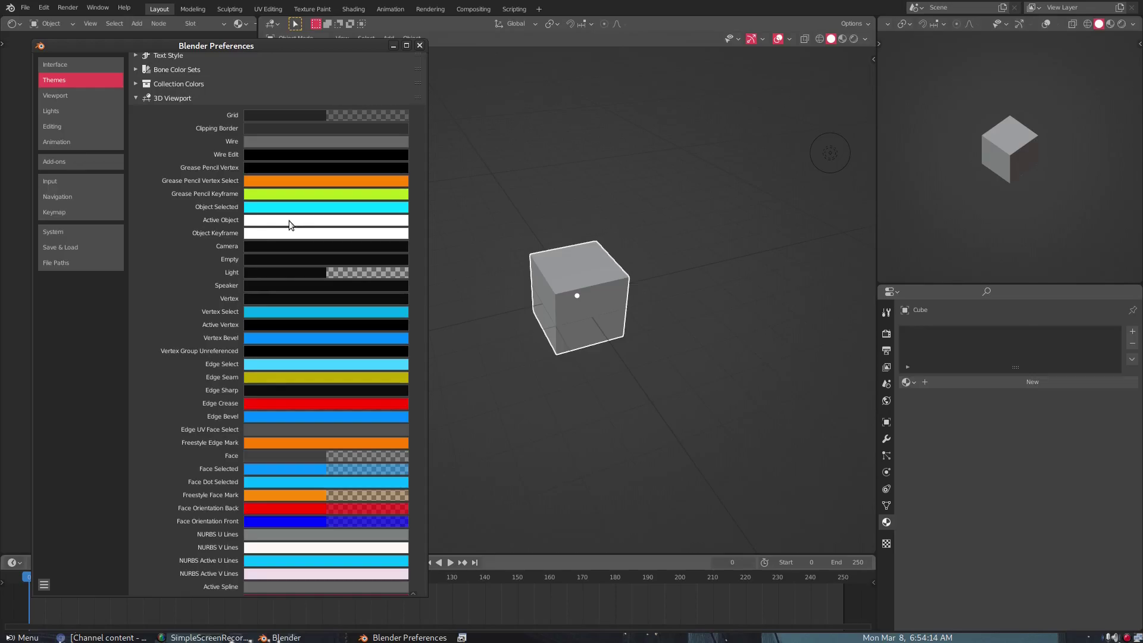
{"action": "scroll", "coordinate": [304, 244], "scroll_direction": "up", "scroll_amount": 4}
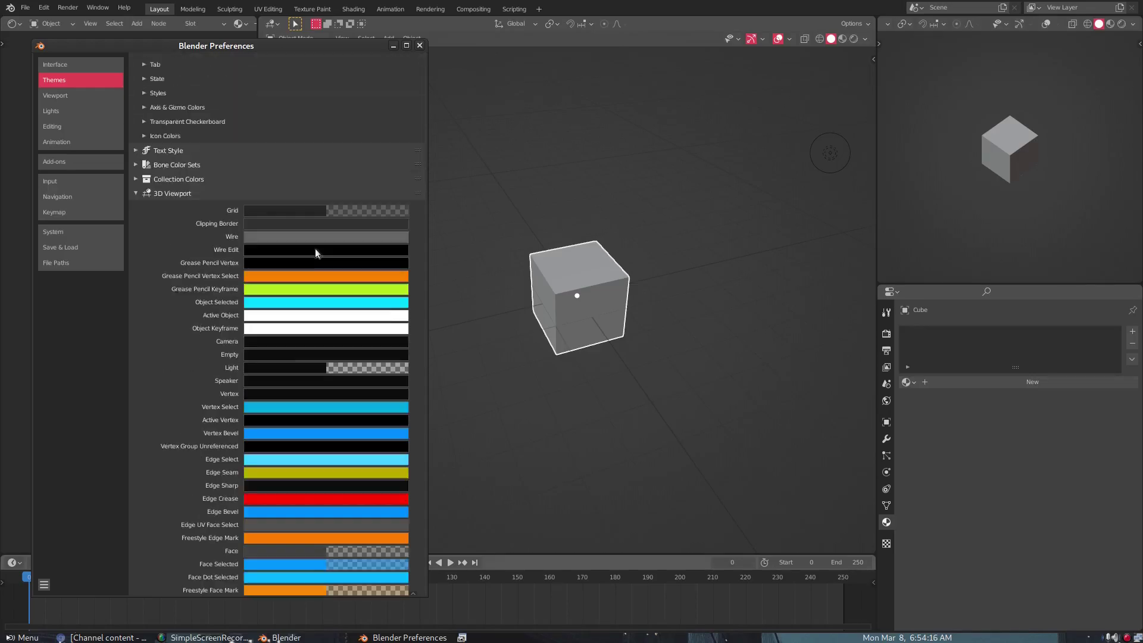
{"action": "scroll", "coordinate": [137, 238], "scroll_direction": "up", "scroll_amount": 3}
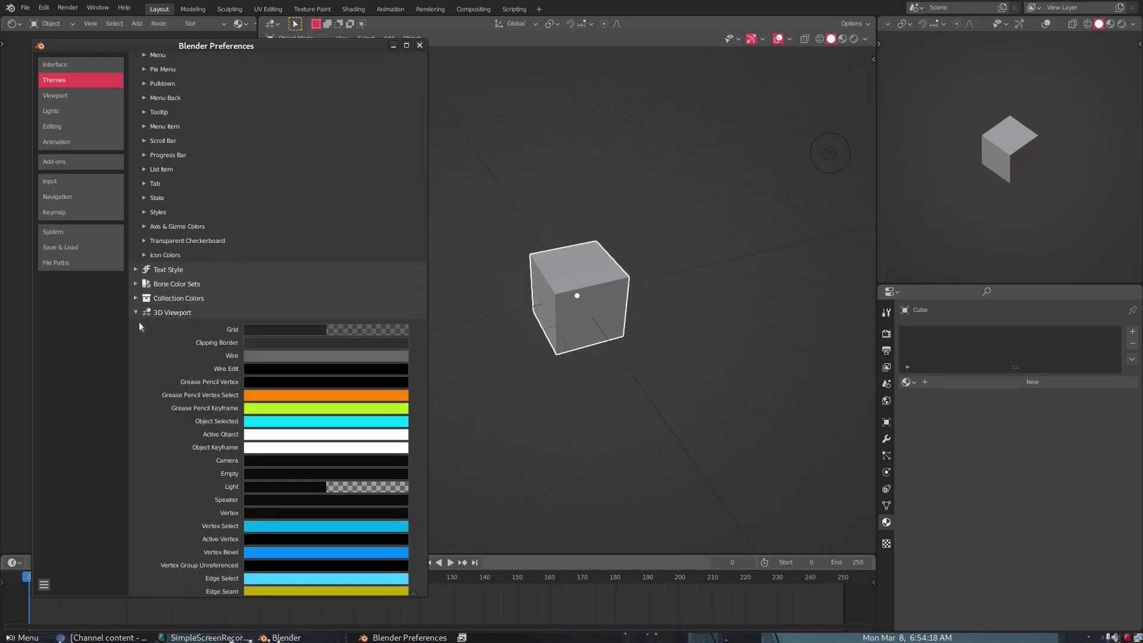
{"action": "left_click", "coordinate": [135, 313]}
Examine the colour and Roundness settings of the Tool, Toolbar Item and Regular groups under User Interface
{"action": "scroll", "coordinate": [199, 337], "scroll_direction": "up", "scroll_amount": 6}
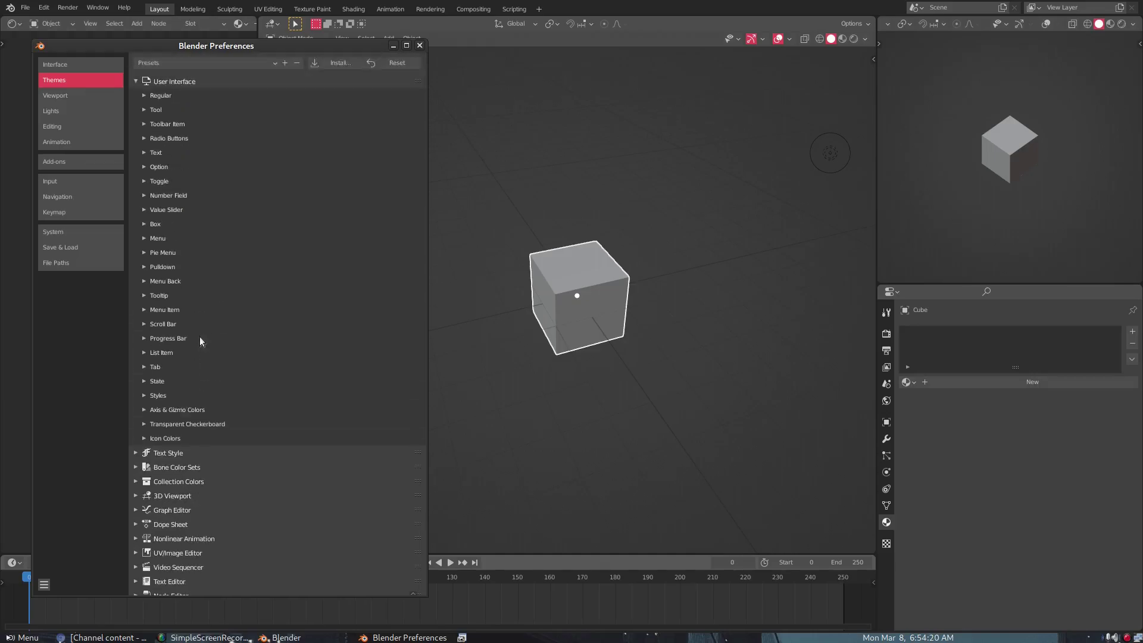
{"action": "left_click", "coordinate": [142, 110]}
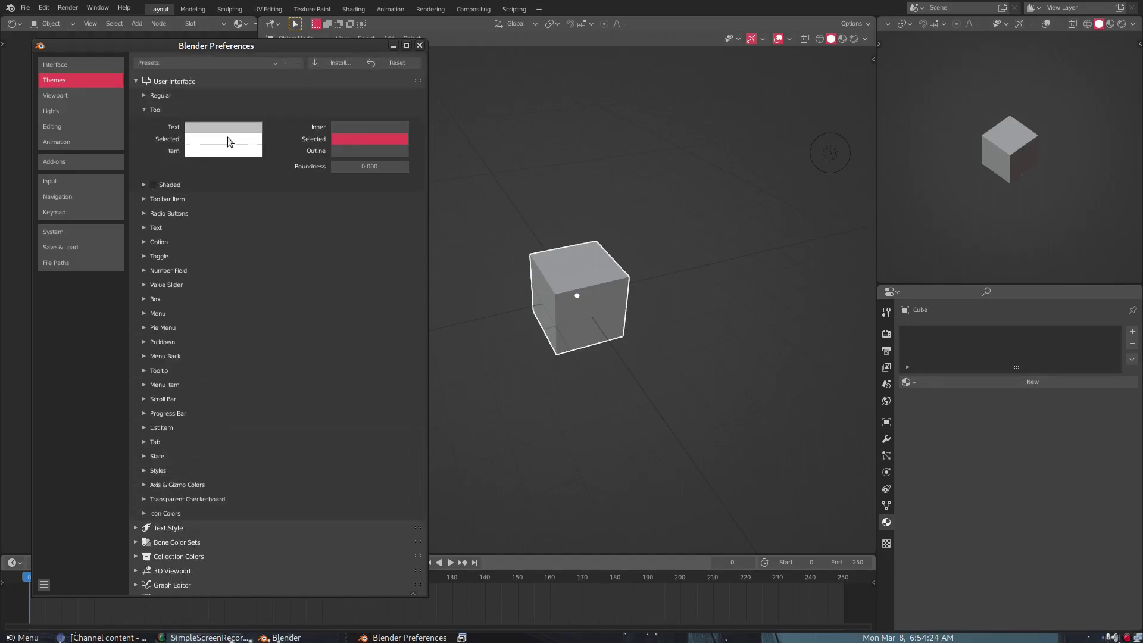
{"action": "left_click_drag", "start_coordinate": [382, 166], "coordinate": [341, 148]}
{"action": "left_click", "coordinate": [142, 109]}
{"action": "left_click", "coordinate": [142, 123]}
{"action": "left_click", "coordinate": [141, 123]}
{"action": "left_click", "coordinate": [143, 95]}
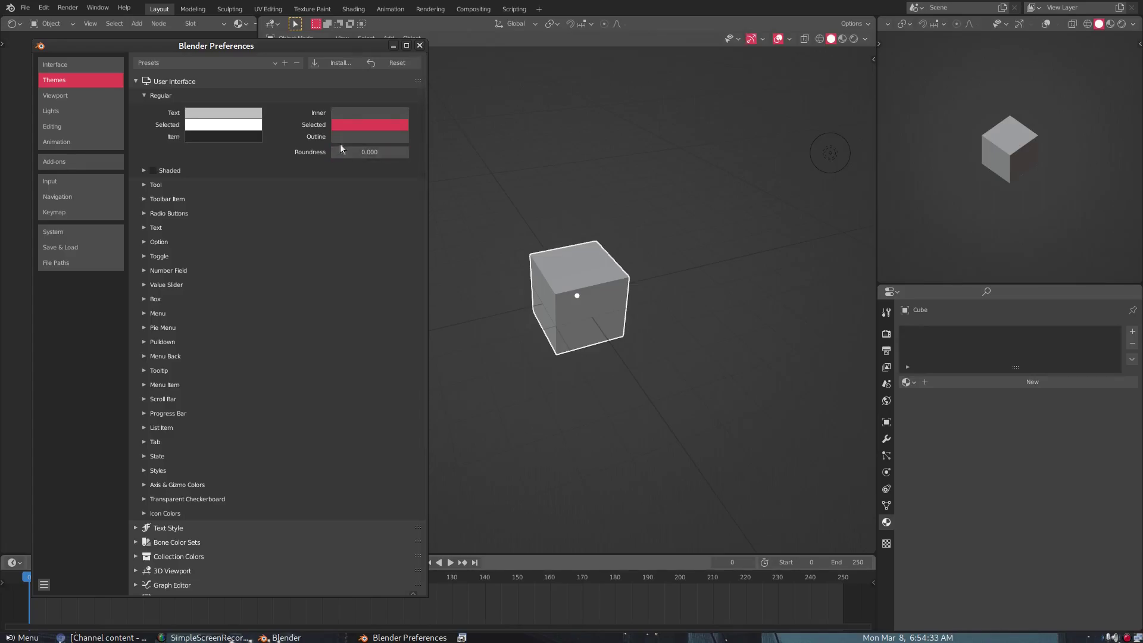
{"action": "left_click", "coordinate": [145, 94]}
Collapse the User Interface theme category, close the Preferences window and bring up the options for saving the startup defaults
{"action": "left_click_drag", "start_coordinate": [202, 45], "coordinate": [218, 42]}
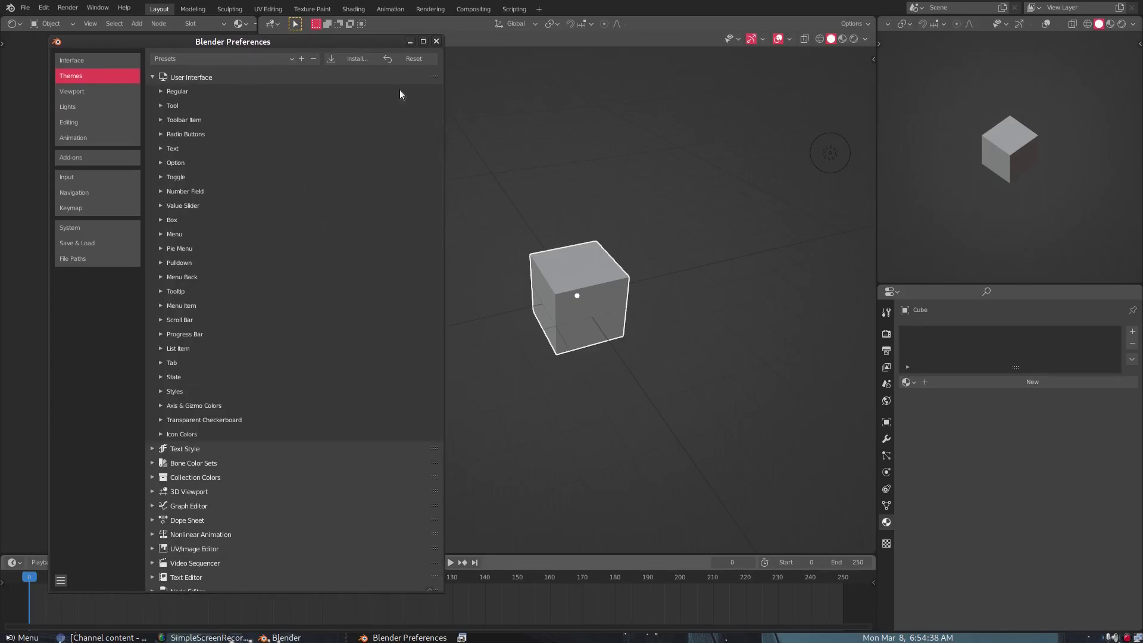
{"action": "left_click", "coordinate": [152, 75]}
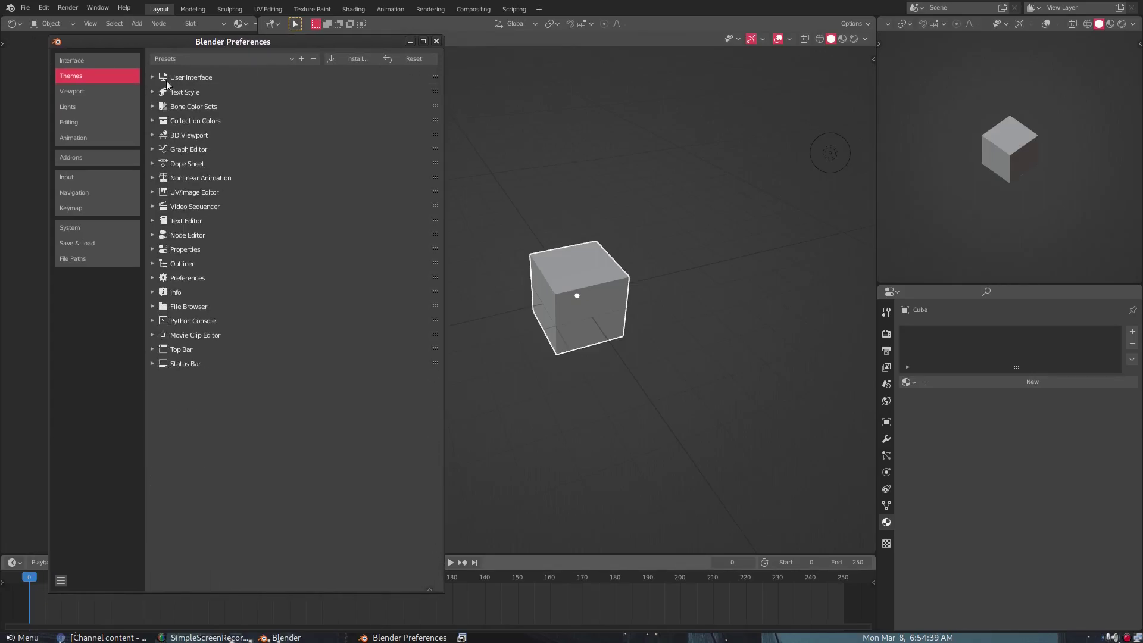
{"action": "left_click", "coordinate": [437, 41]}
{"action": "left_click", "coordinate": [25, 7]}
{"action": "mouse_move", "coordinate": [50, 226]}
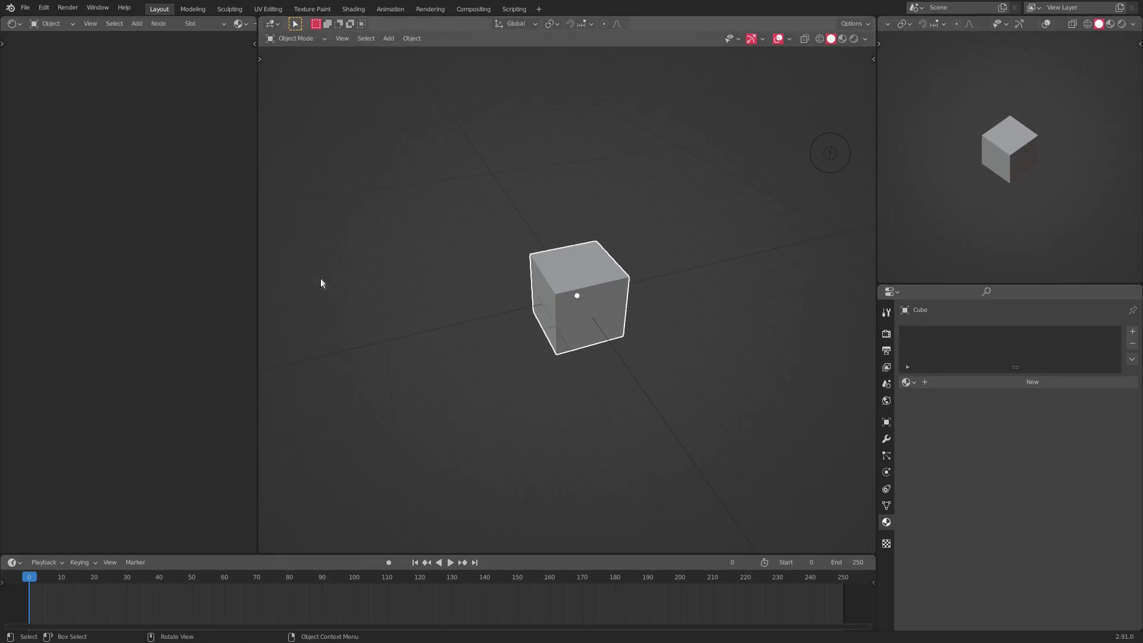
Widen the Shader Editor area by moving its border into the 3D viewport
{"action": "left_click_drag", "start_coordinate": [258, 273], "coordinate": [379, 301]}
{"action": "scroll", "coordinate": [513, 289], "scroll_direction": "down", "scroll_amount": 5}
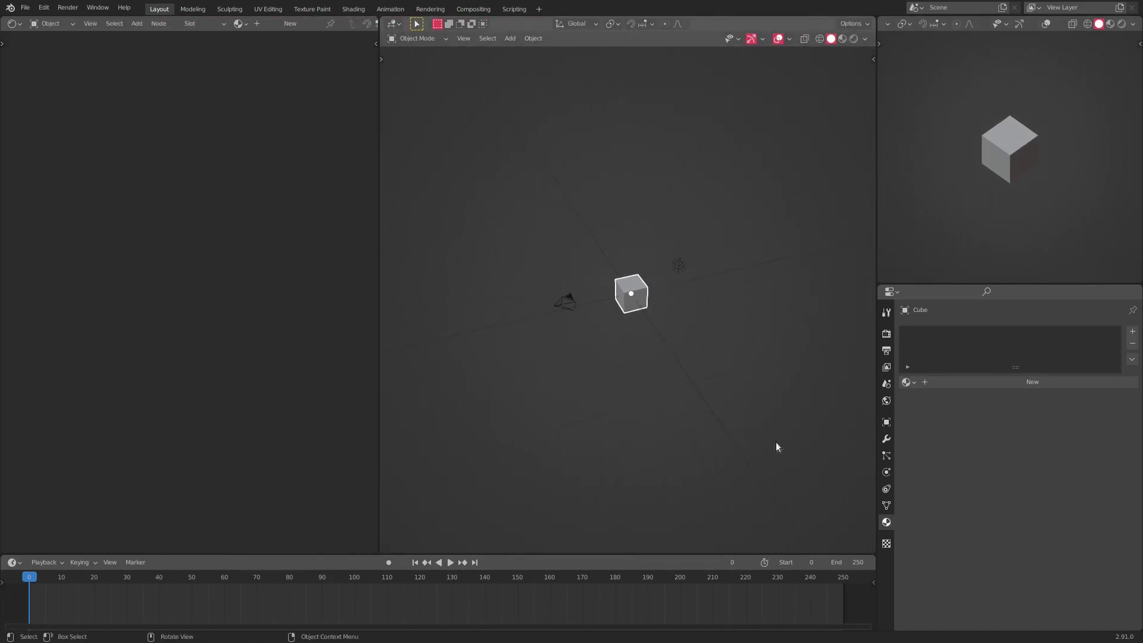
Narrow the Shader Editor area to enlarge the 3D viewport, and frame the cube to inspect it from several angles
{"action": "left_click_drag", "start_coordinate": [380, 150], "coordinate": [270, 150]}
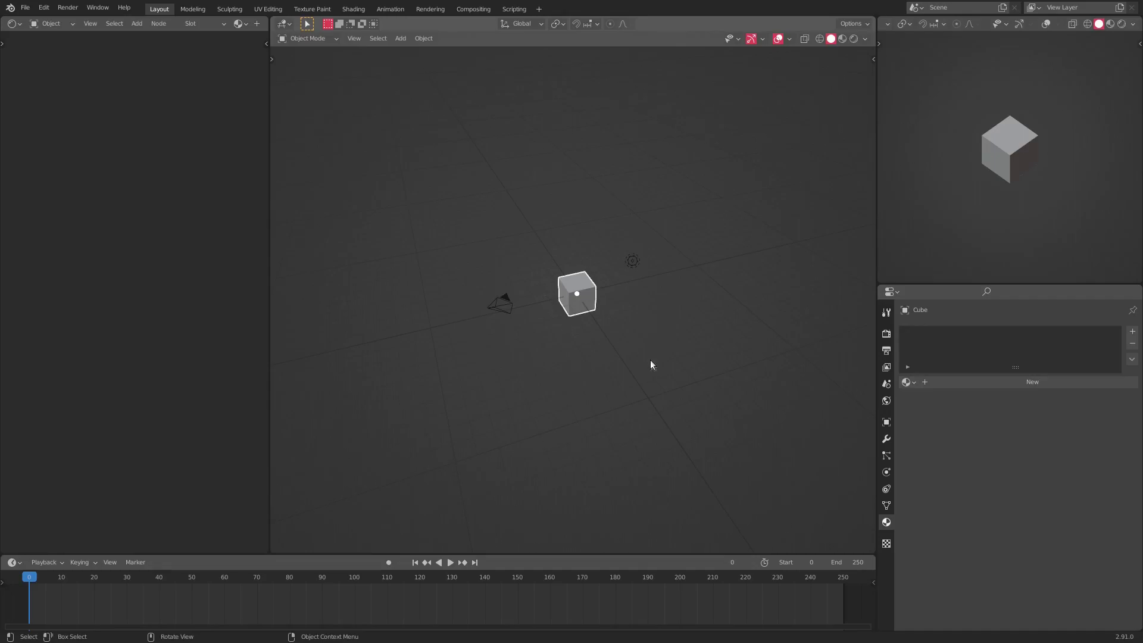
{"action": "key", "text": "KP_Decimal"}
{"action": "middle_click_drag", "start_coordinate": [700, 378], "coordinate": [635, 290]}
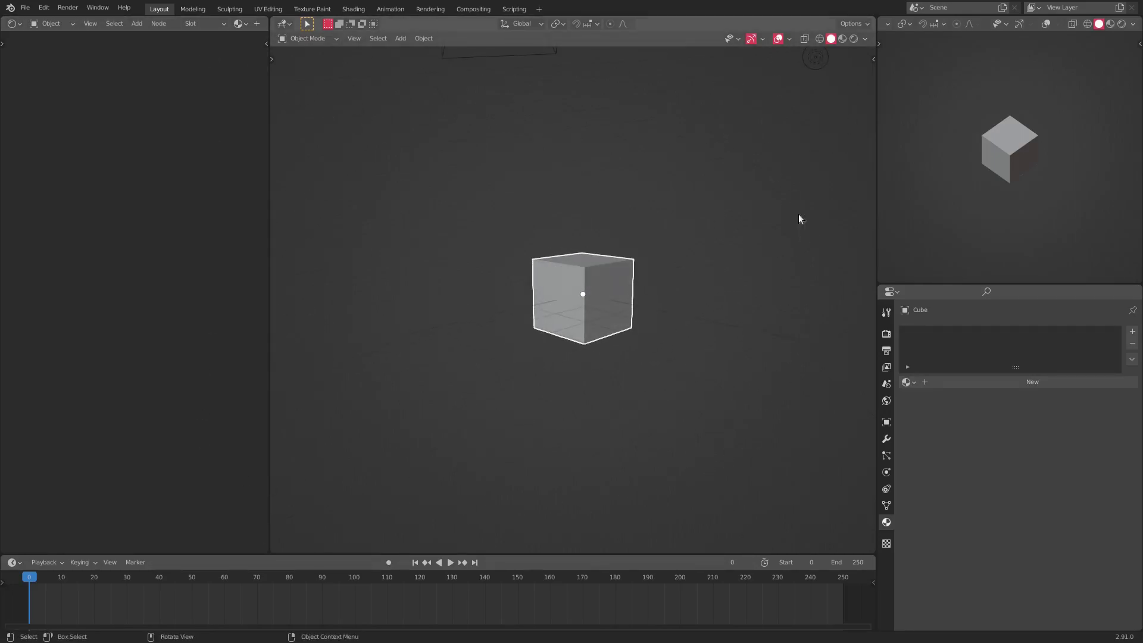
{"action": "middle_click_drag", "start_coordinate": [485, 480], "coordinate": [607, 319]}
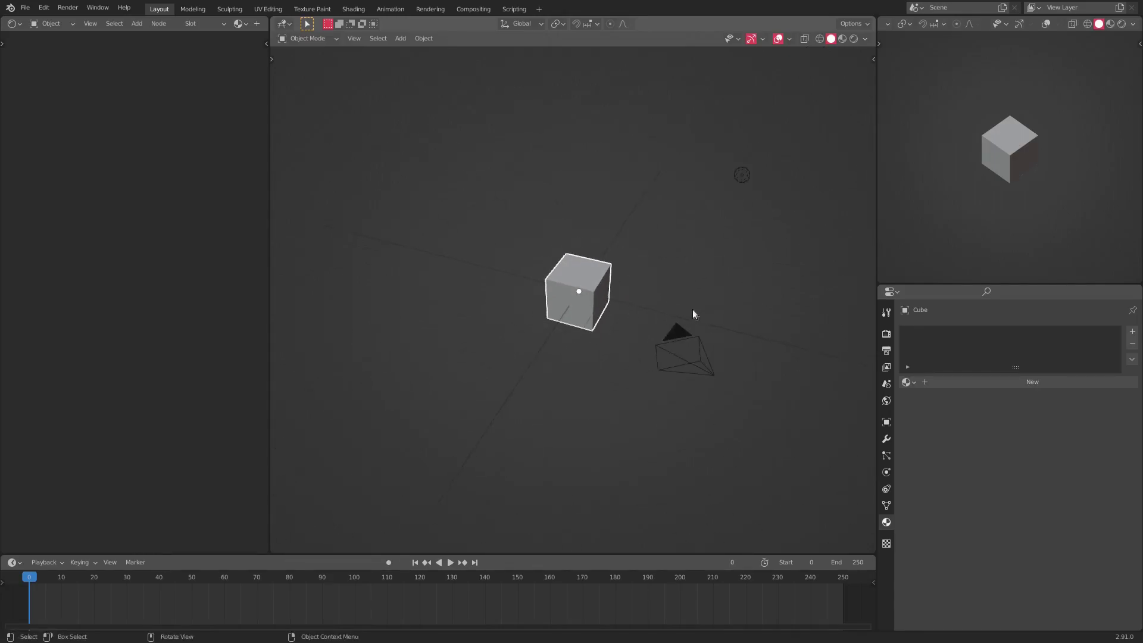
{"action": "middle_click_drag", "start_coordinate": [693, 314], "coordinate": [357, 148]}
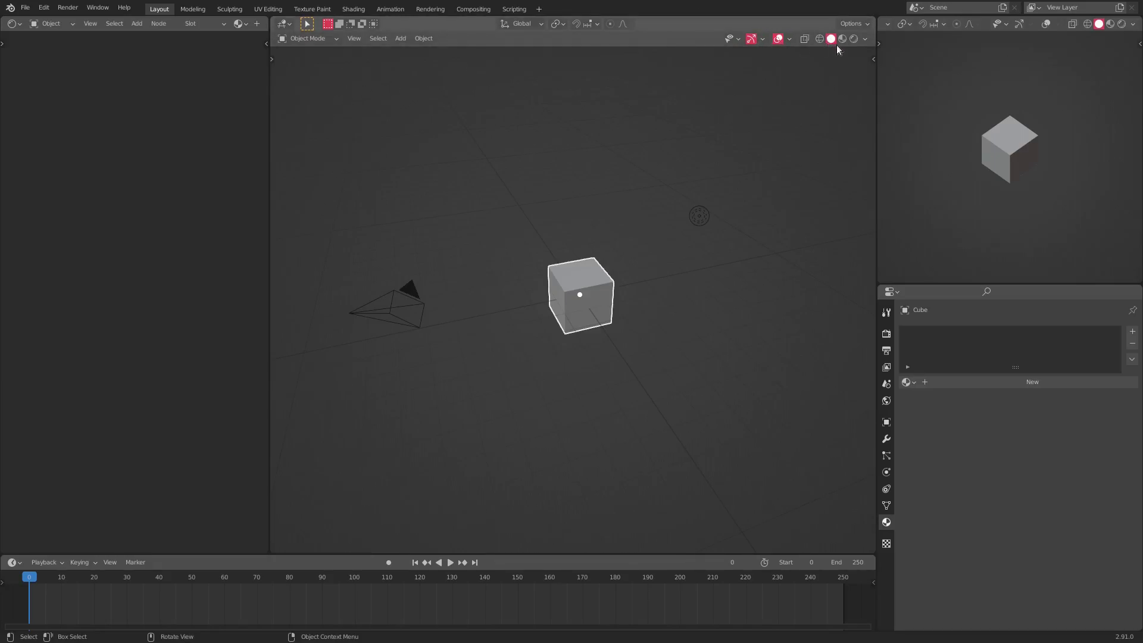
Make the point light the active object and box-select the cube and camera along with it
{"action": "left_click", "coordinate": [700, 215]}
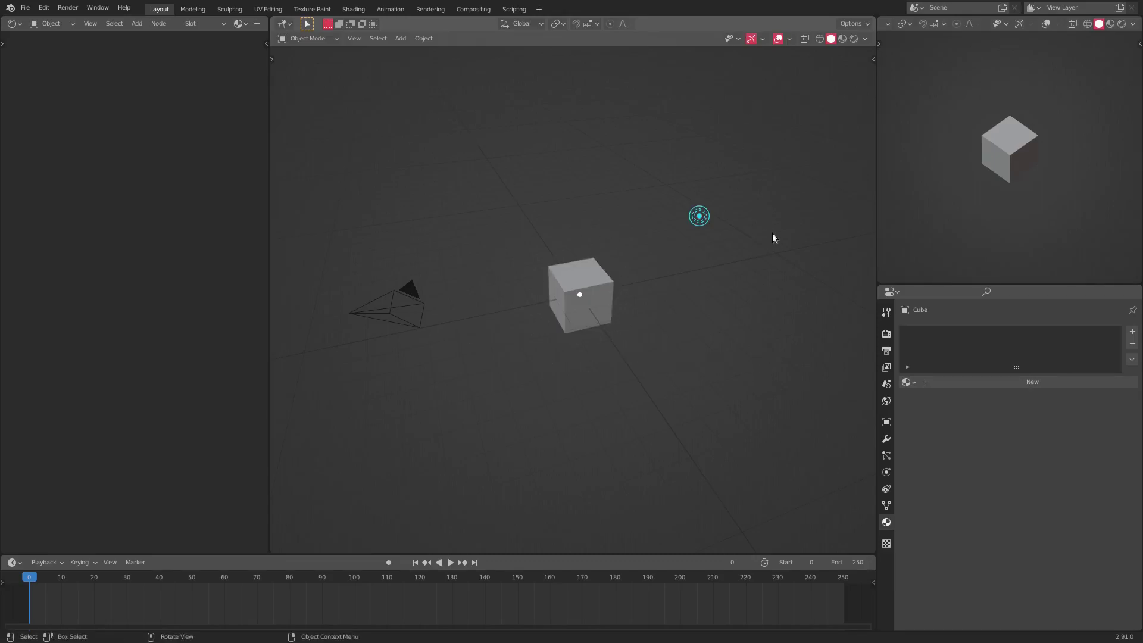
{"action": "left_click", "coordinate": [700, 218]}
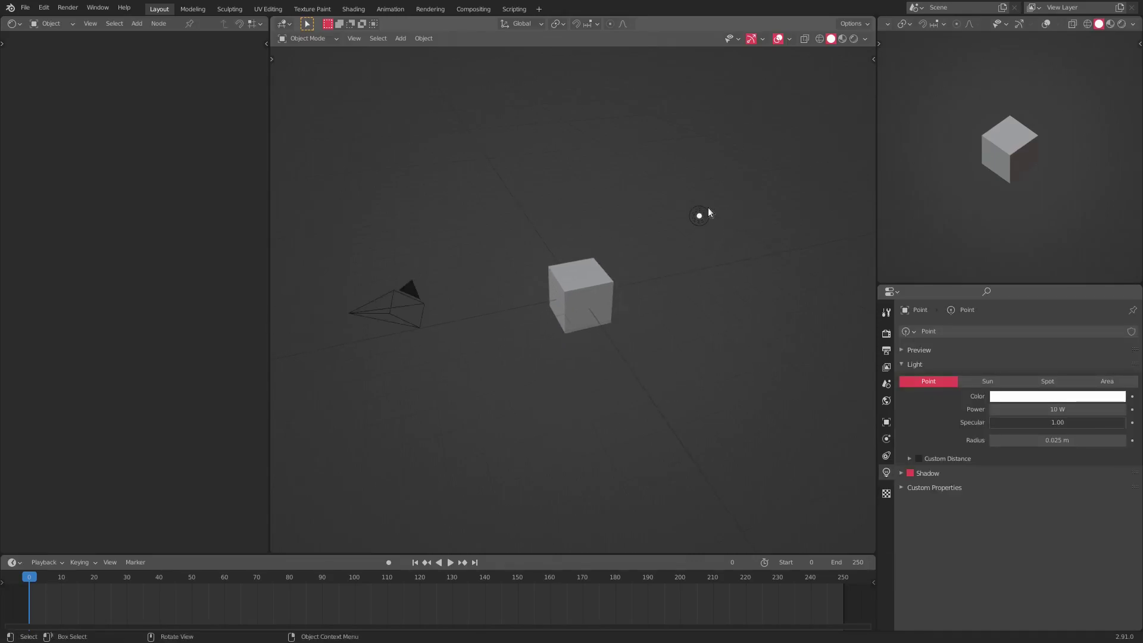
{"action": "left_click_drag", "start_coordinate": [653, 278], "coordinate": [375, 411]}
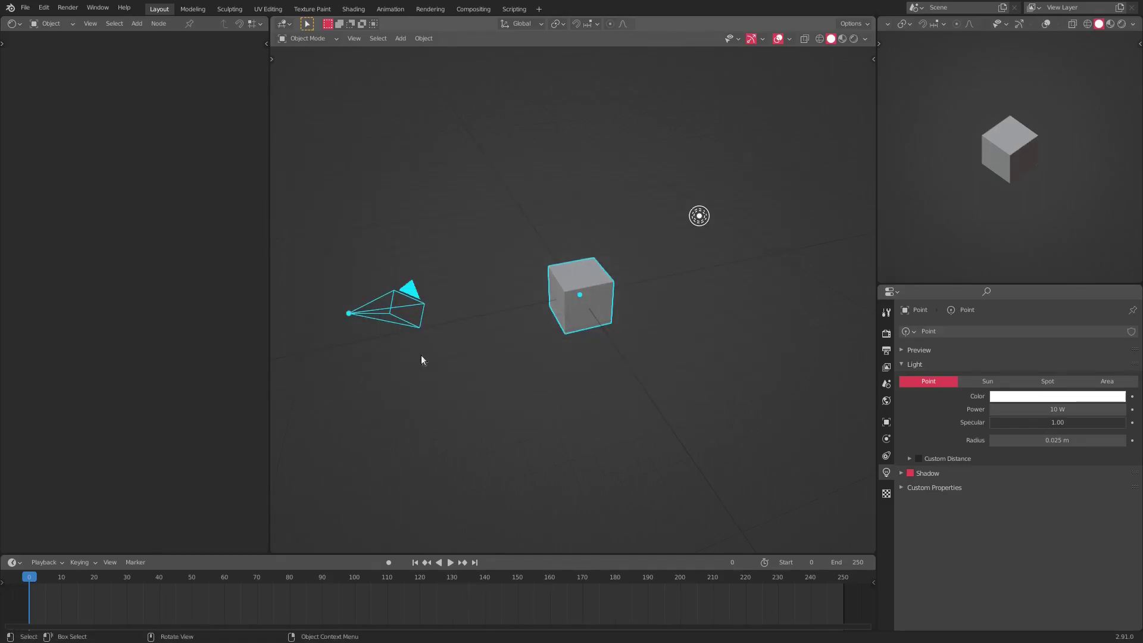
{"action": "scroll", "coordinate": [702, 416], "scroll_direction": "down", "scroll_amount": 3}
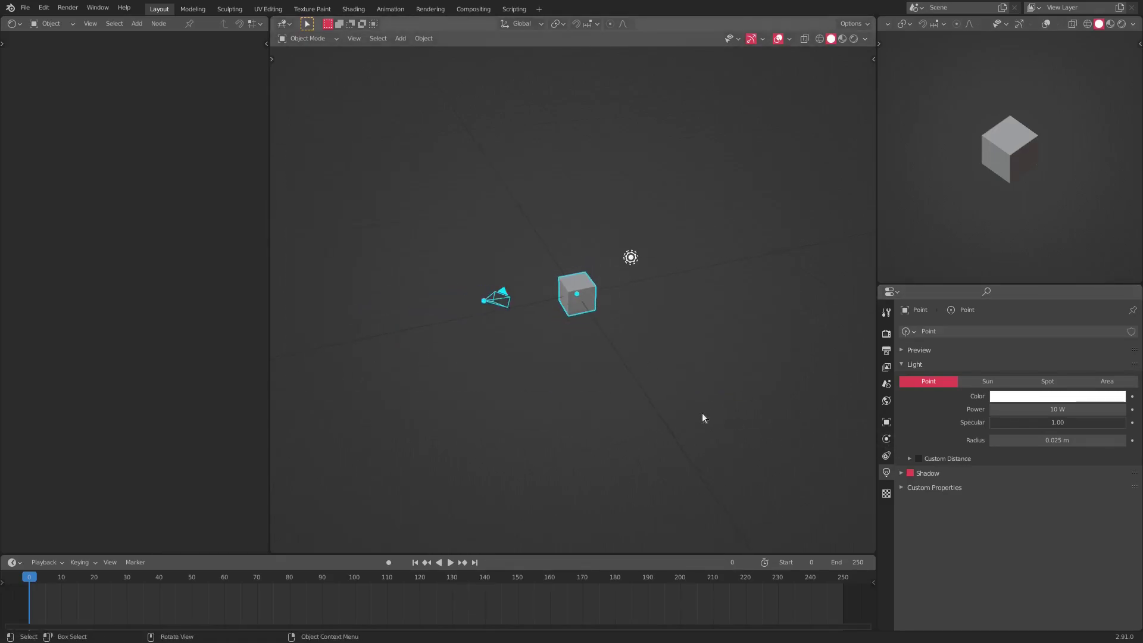
{"action": "middle_click_drag", "start_coordinate": [702, 416], "coordinate": [690, 368]}
{"action": "scroll", "coordinate": [617, 411], "scroll_direction": "up", "scroll_amount": 3}
{"action": "scroll", "coordinate": [628, 377], "scroll_direction": "up", "scroll_amount": 2}
{"action": "scroll", "coordinate": [631, 376], "scroll_direction": "down", "scroll_amount": 2}
{"action": "middle_click_drag", "start_coordinate": [577, 314], "coordinate": [474, 311]}
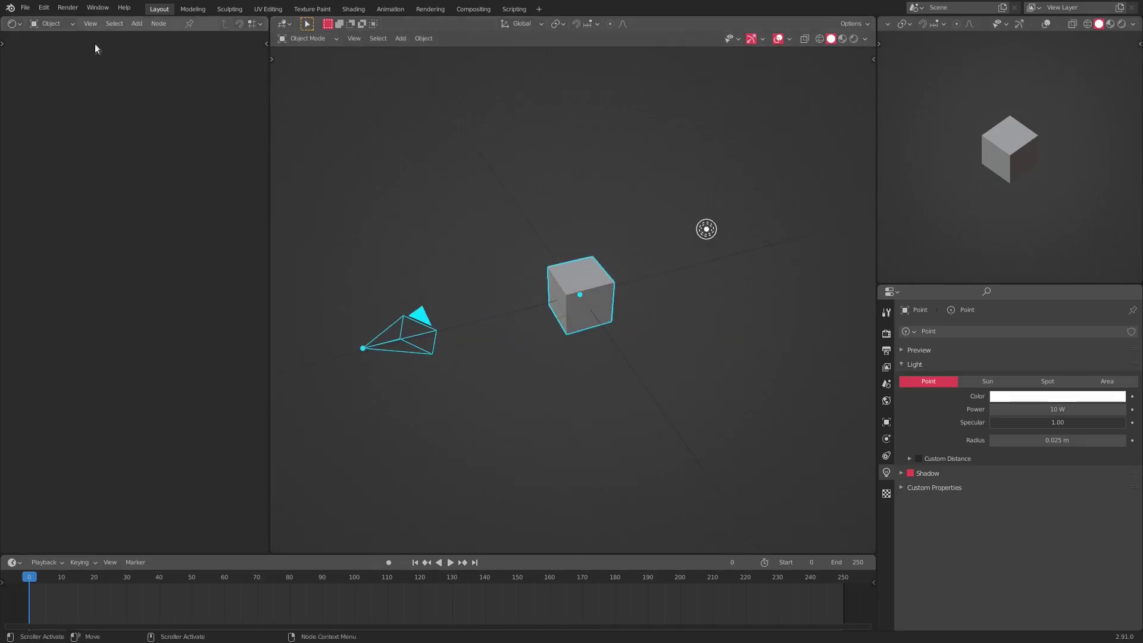
Reopen the Preferences window, move it clear of the window corner and save the preferences
{"action": "left_click", "coordinate": [25, 8]}
{"action": "mouse_move", "coordinate": [44, 7]}
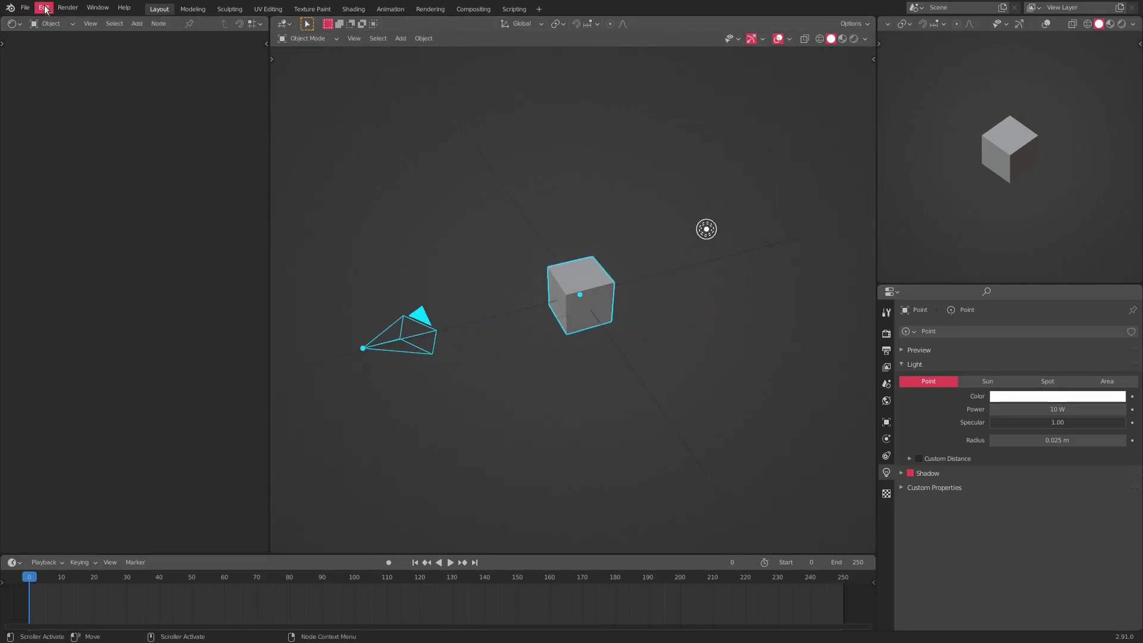
{"action": "left_click", "coordinate": [78, 178]}
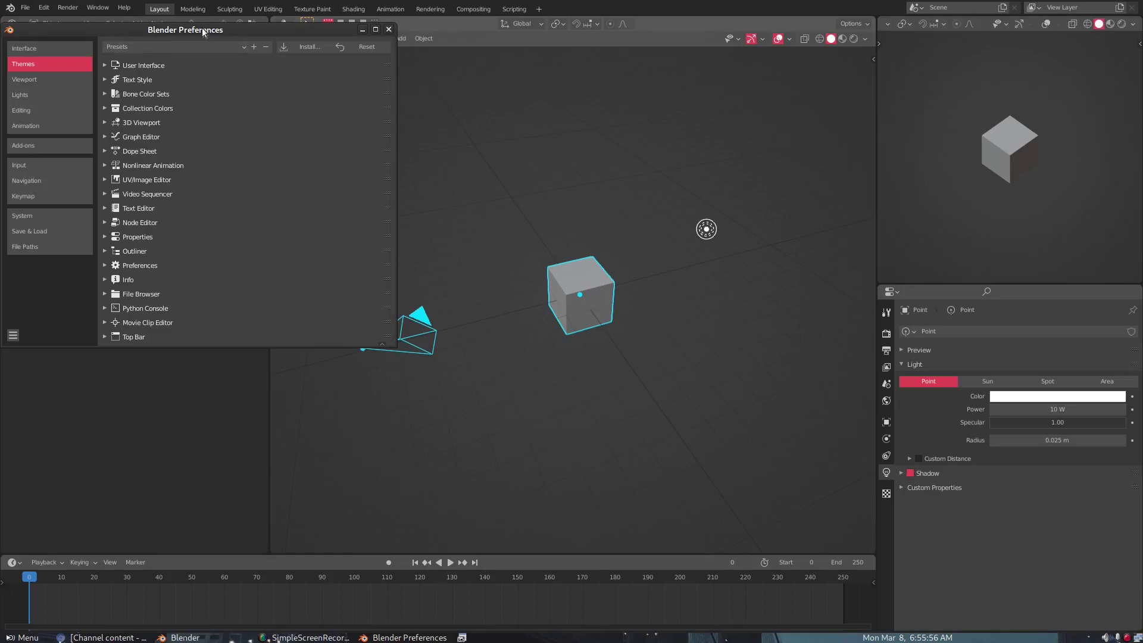
{"action": "left_click_drag", "start_coordinate": [203, 29], "coordinate": [370, 119]}
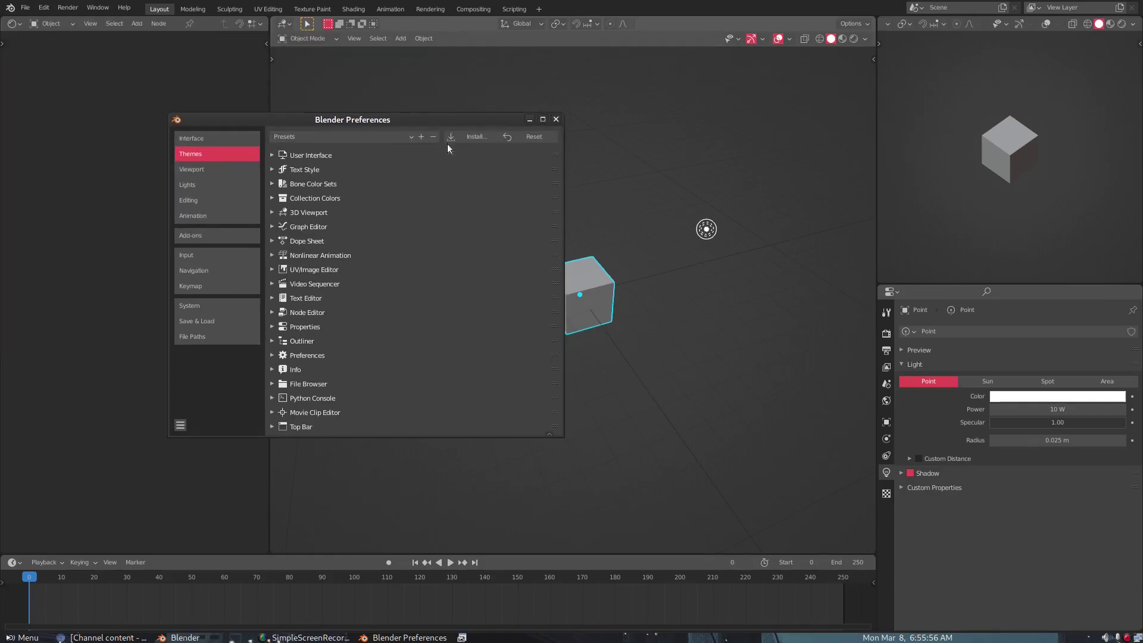
{"action": "left_click", "coordinate": [181, 426]}
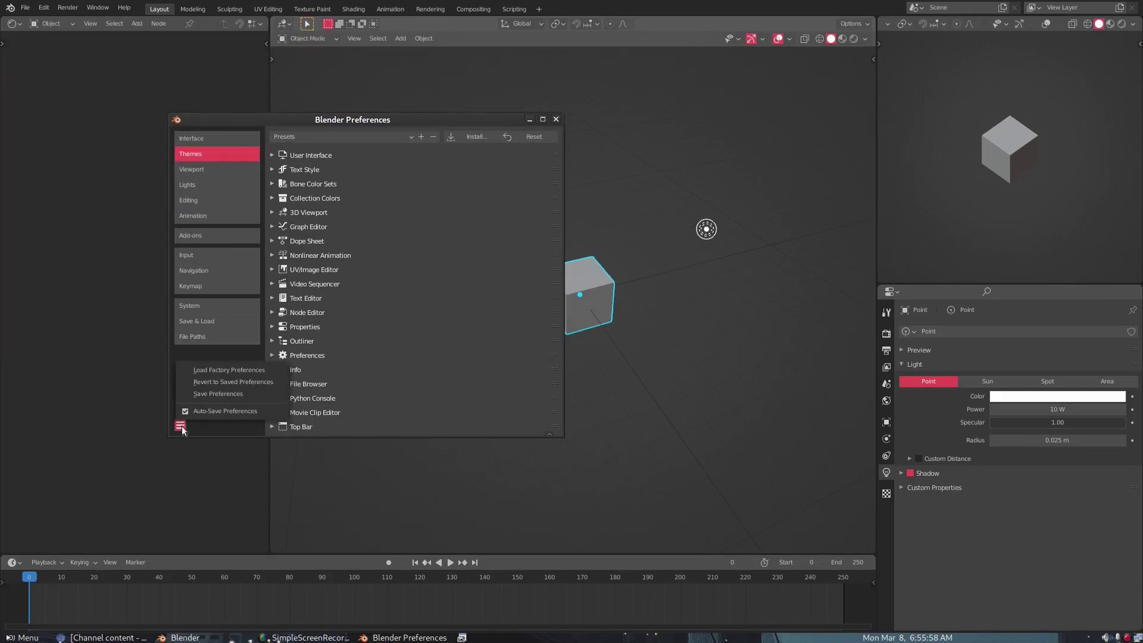
{"action": "left_click", "coordinate": [233, 395]}
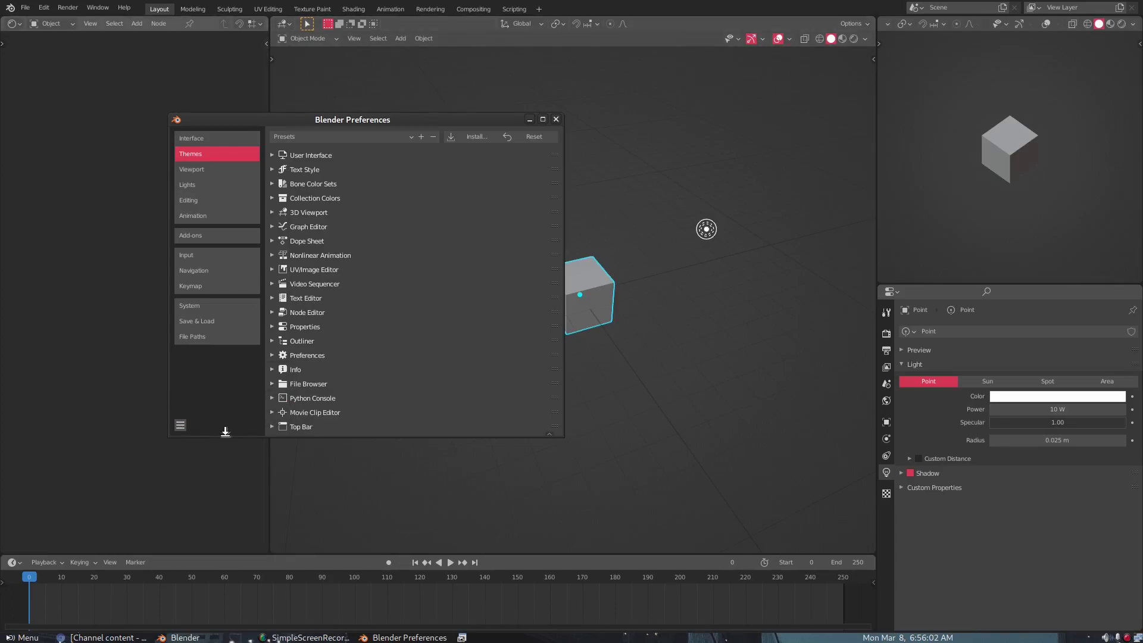
Look through the available theme presets in an enlarged Preferences window and close it
{"action": "left_click_drag", "start_coordinate": [225, 436], "coordinate": [239, 530]}
{"action": "left_click", "coordinate": [381, 137]}
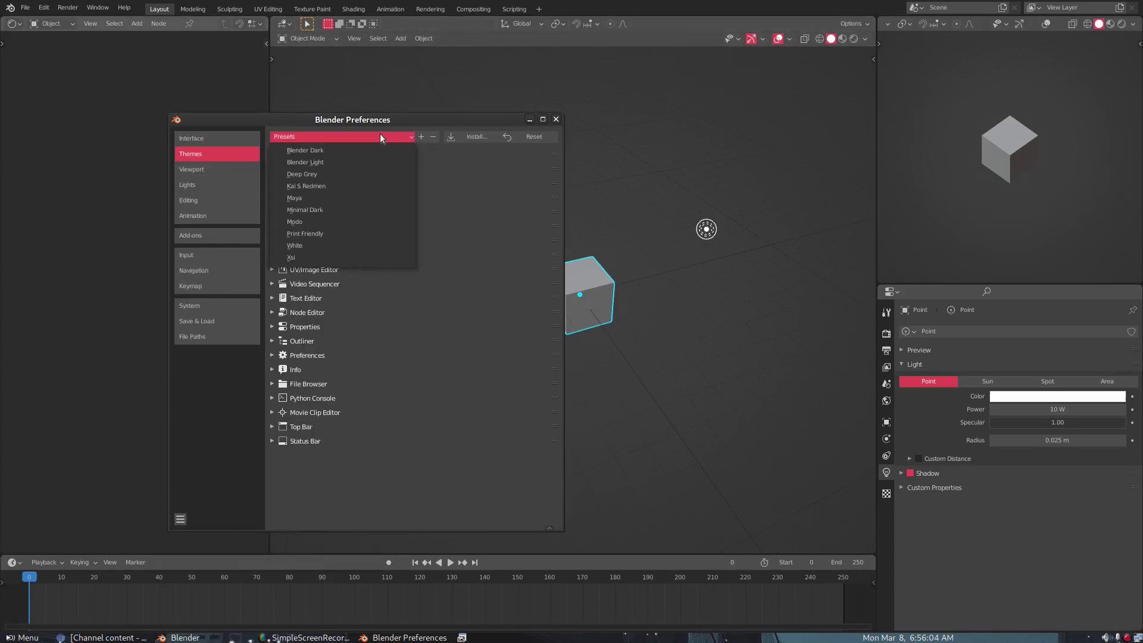
{"action": "left_click", "coordinate": [380, 136]}
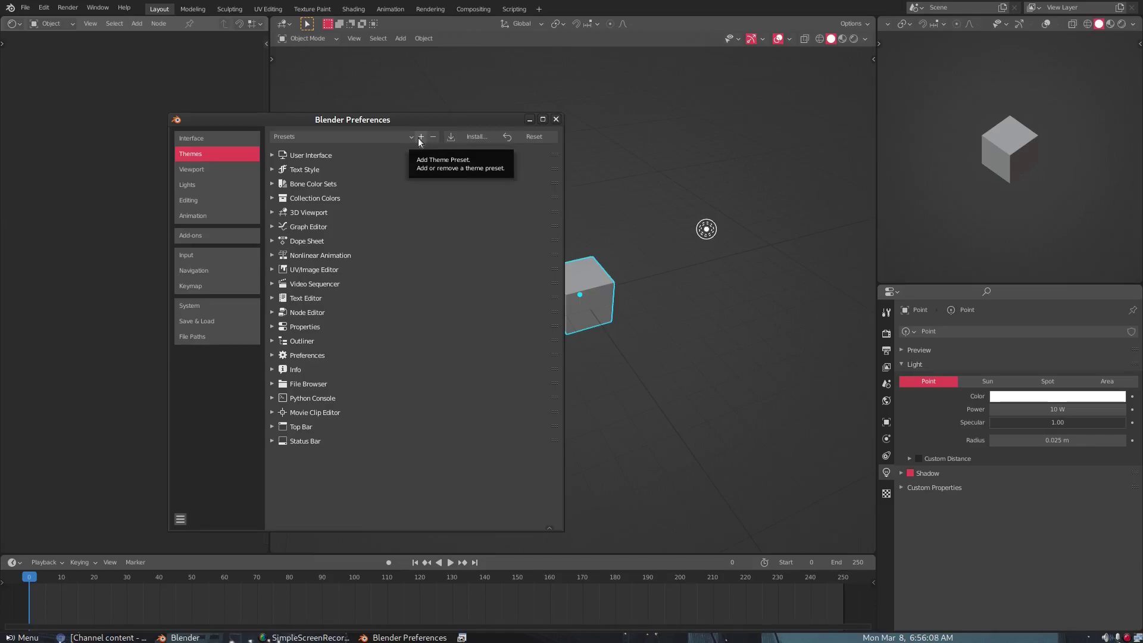
{"action": "left_click", "coordinate": [403, 136]}
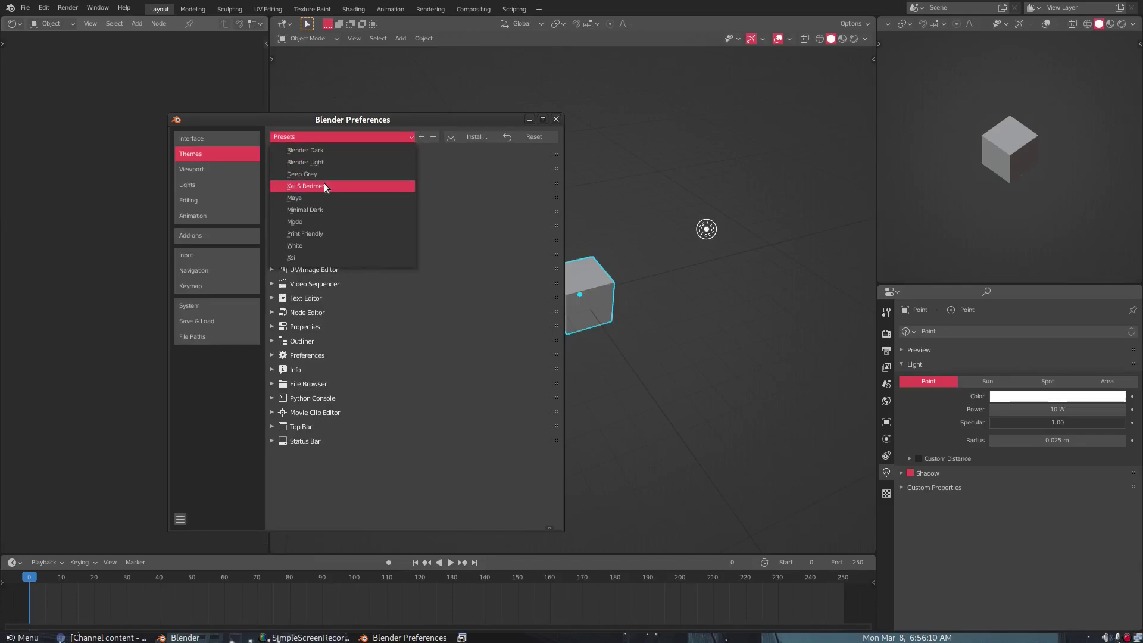
{"action": "left_click", "coordinate": [344, 186]}
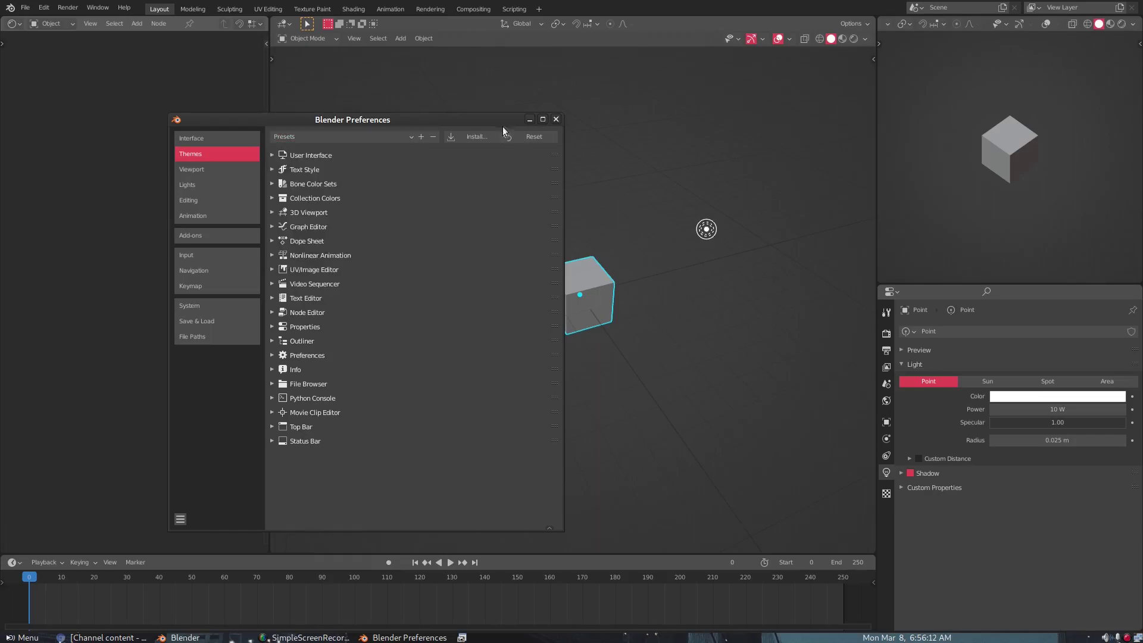
{"action": "left_click", "coordinate": [366, 137]}
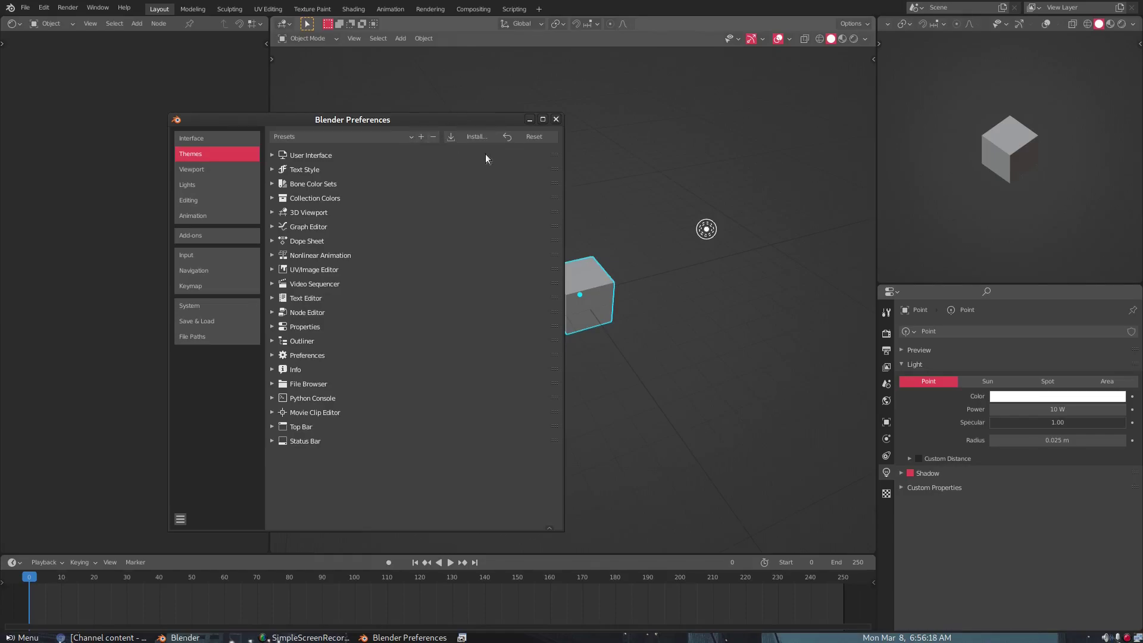
{"action": "left_click", "coordinate": [555, 121]}
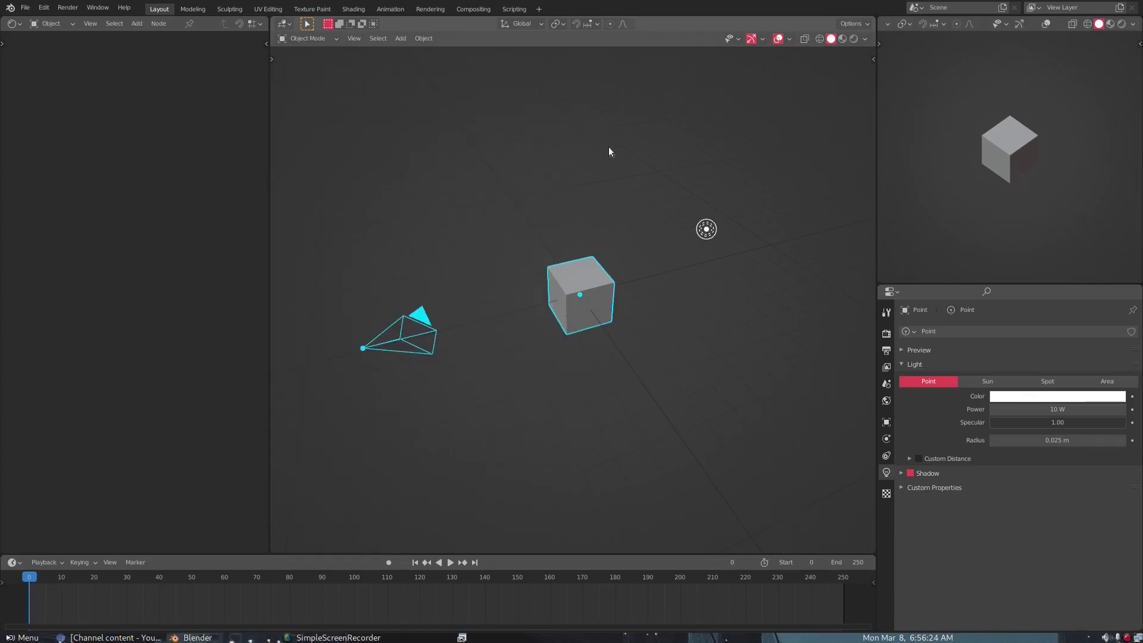